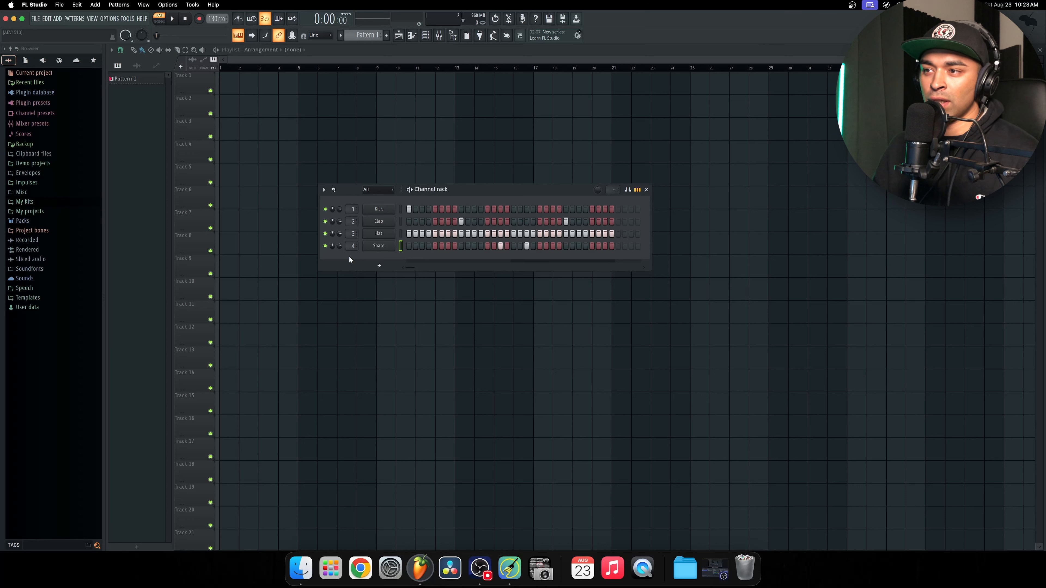
Add an FL Keys instrument channel to the channel rack and place its plugin window over the rack
left_click(379, 266)
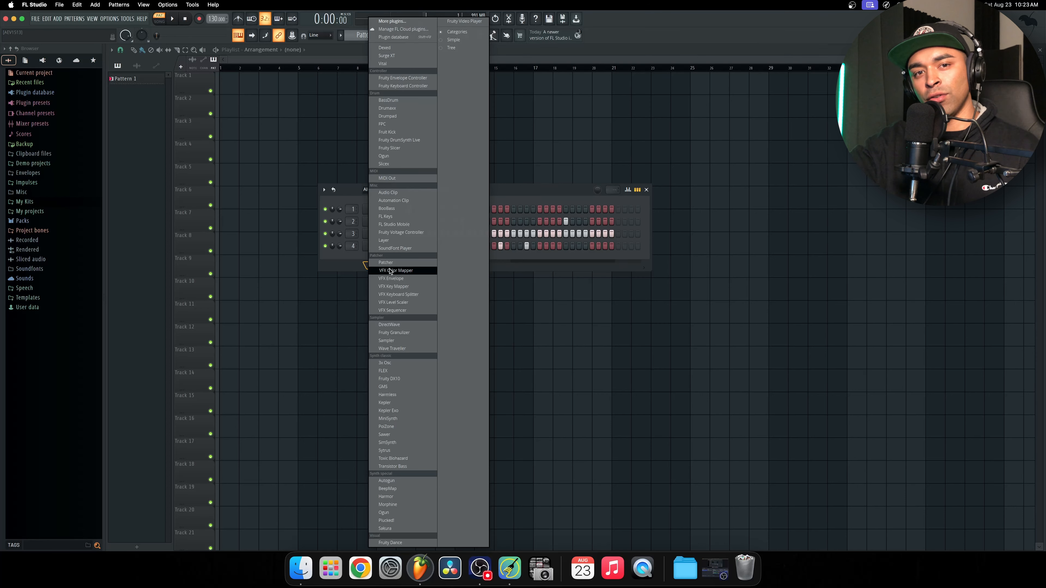
left_click(402, 217)
left_click_drag(174, 66, 458, 199)
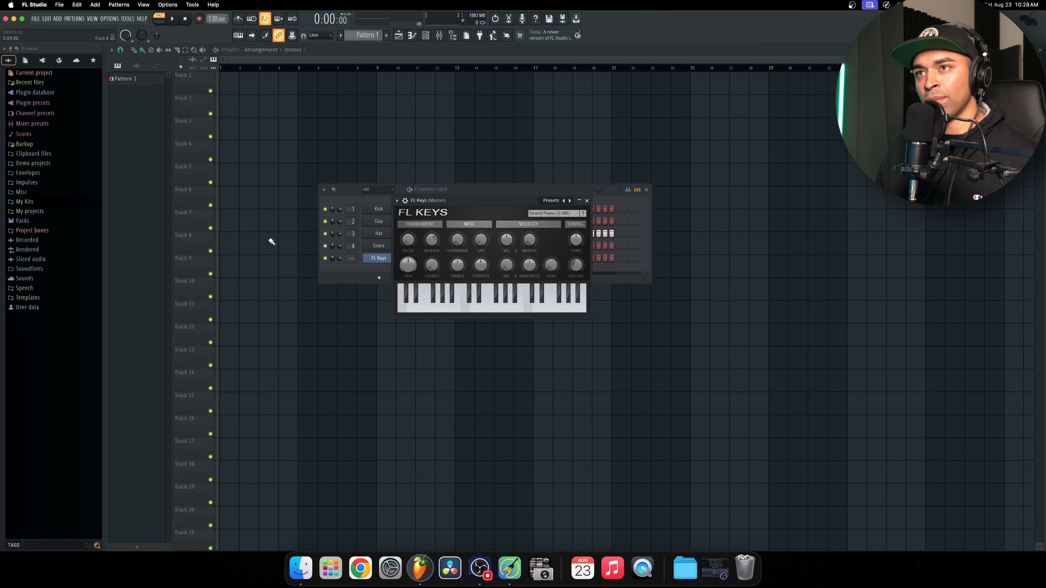
Enable playing notes from the typing keyboard, audition a few FL Keys notes, and close the plugin window
left_click(239, 36)
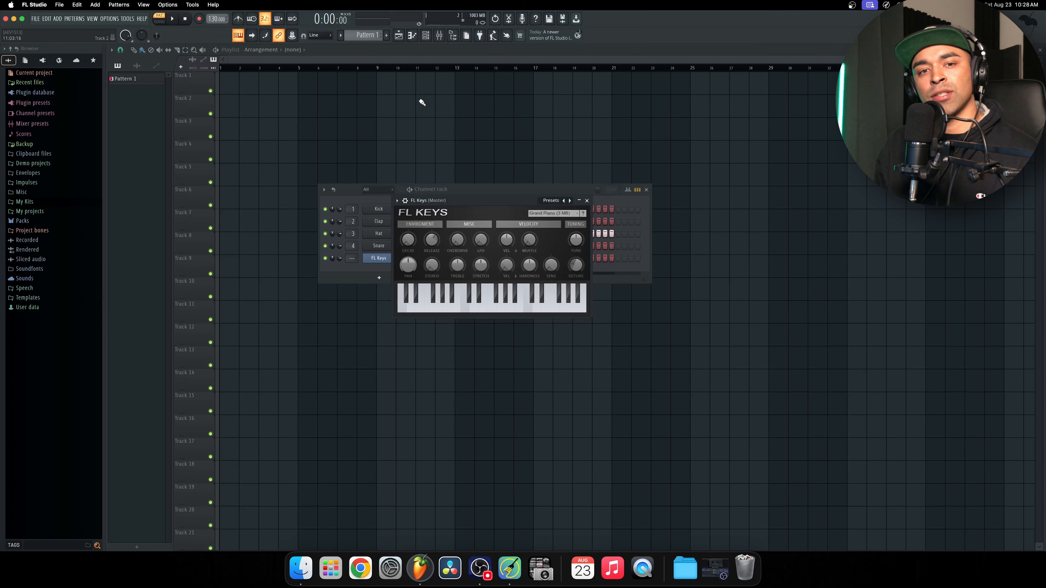
key("c")
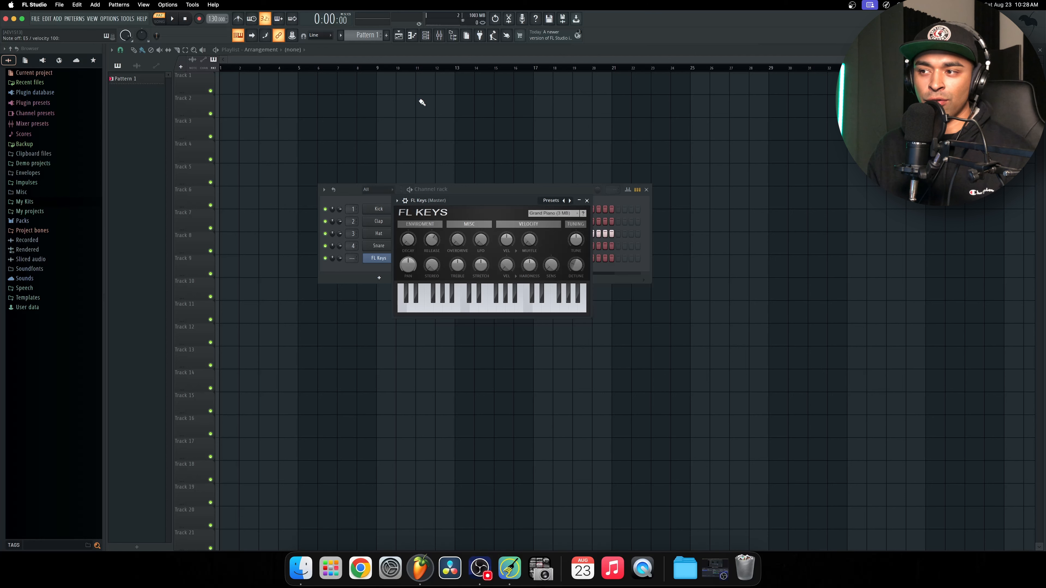
key("x")
key("c")
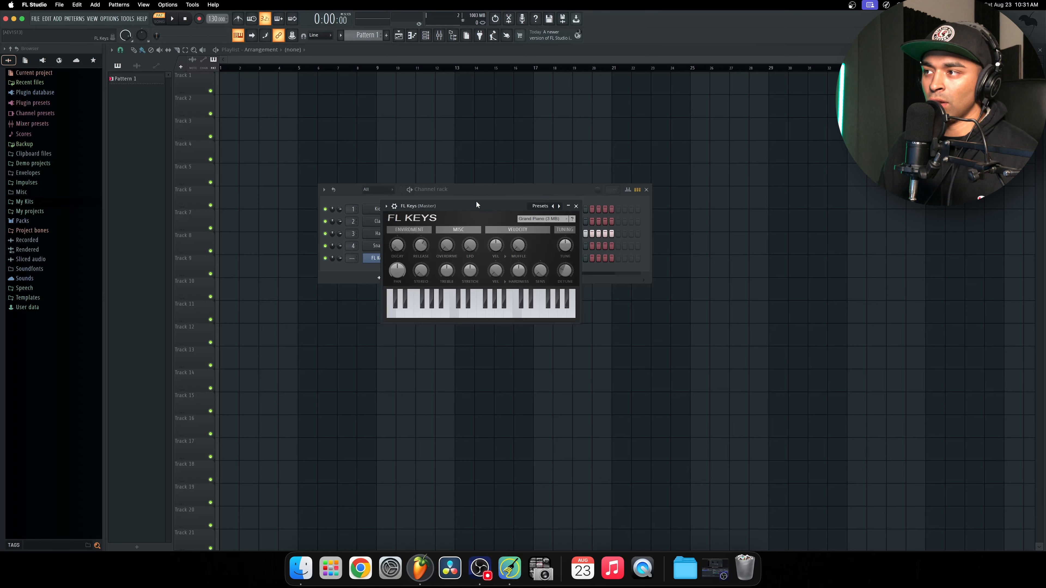
left_click(575, 207)
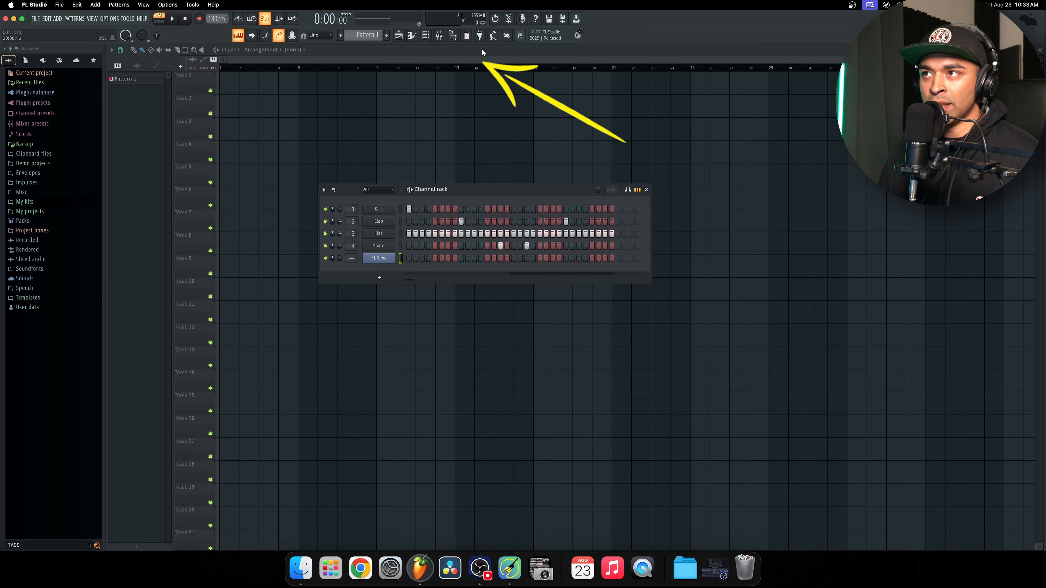
Open the piano roll for FL Keys and practise placing and erasing a few notes
left_click(413, 37)
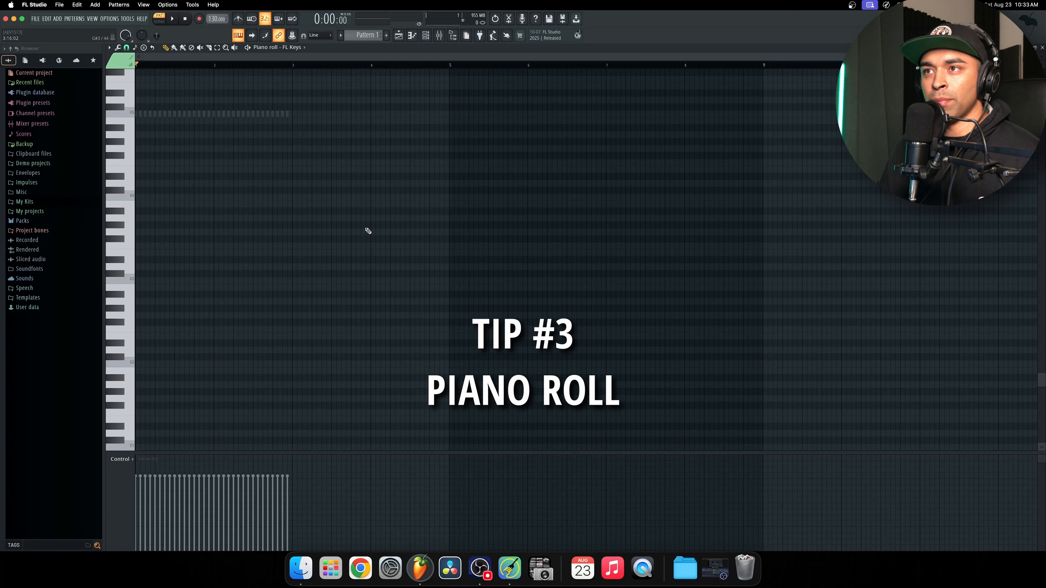
scroll(367, 230, "up", 5)
scroll(193, 237, "up", 3)
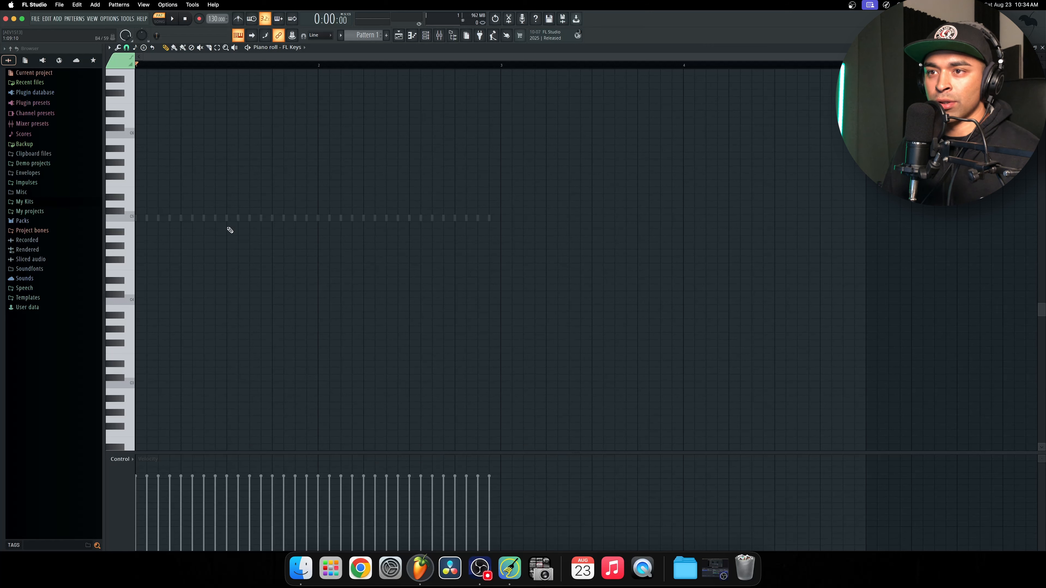
left_click(299, 149)
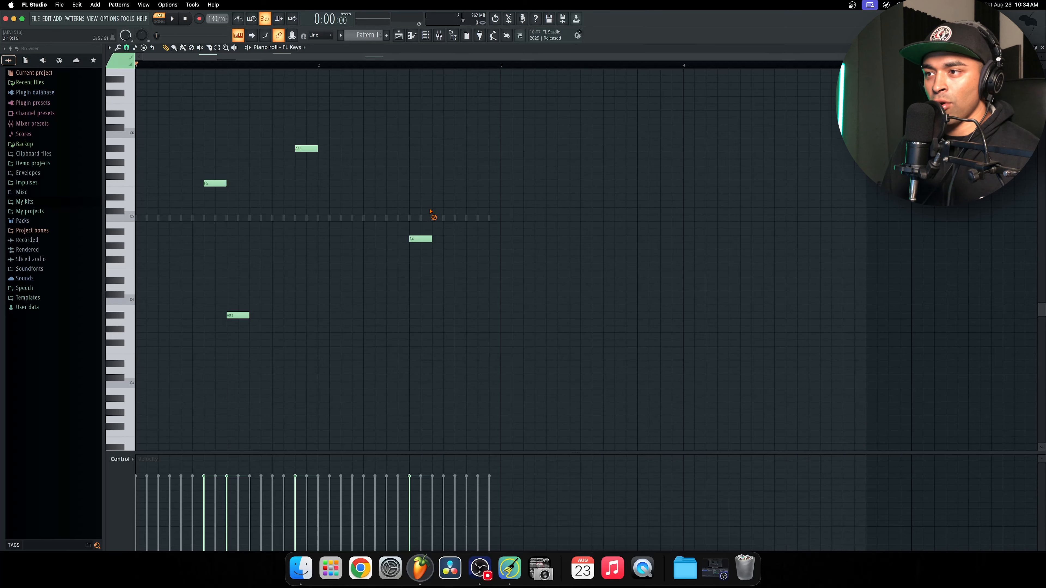
right_click(425, 239)
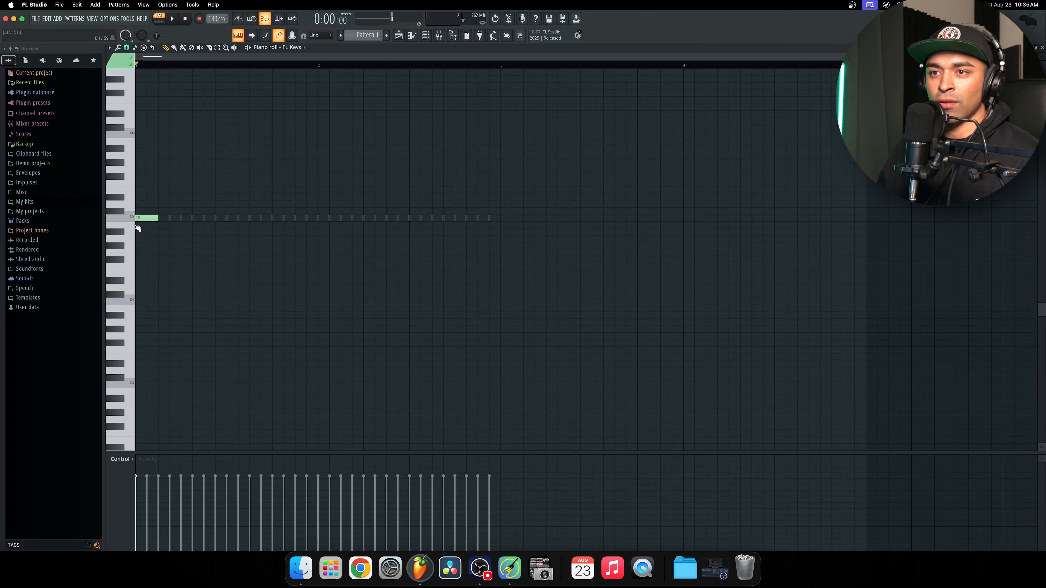
Lengthen the C5 note and add E5 and G5 to form a C major chord two bars long
scroll(358, 58, "up", 3)
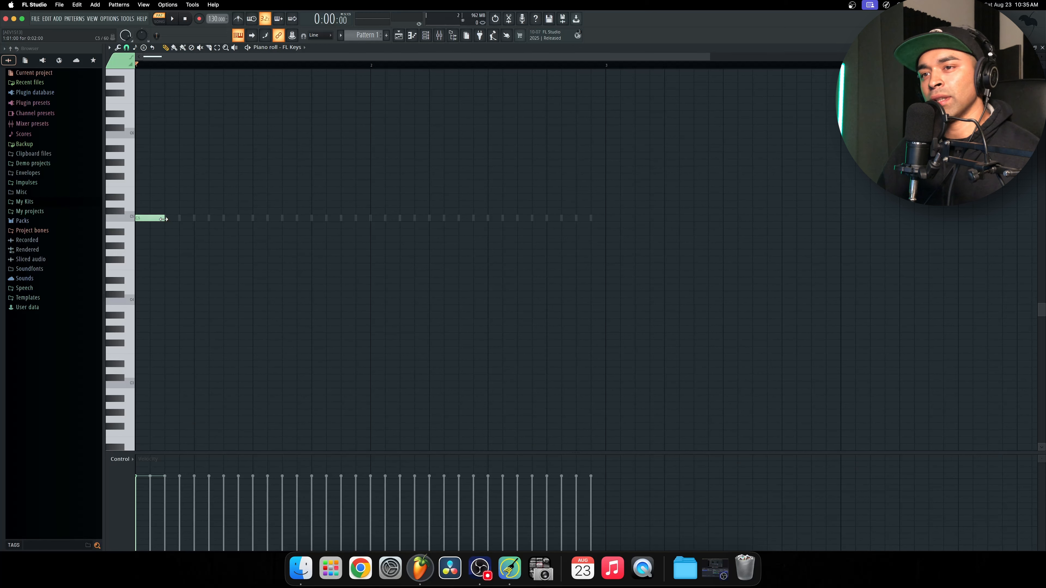
left_click_drag(164, 218, 364, 229)
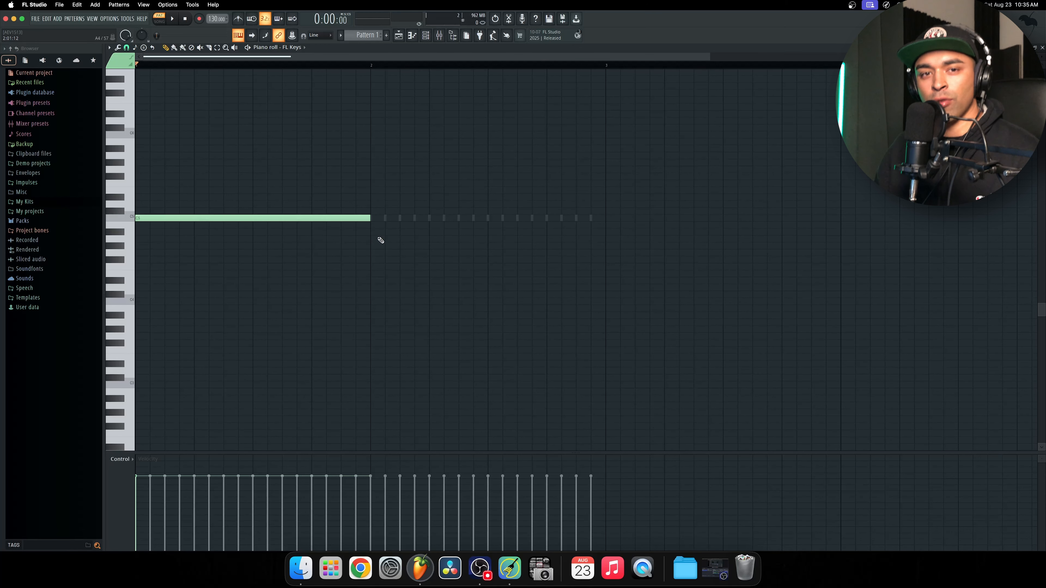
left_click_drag(151, 193, 107, 171)
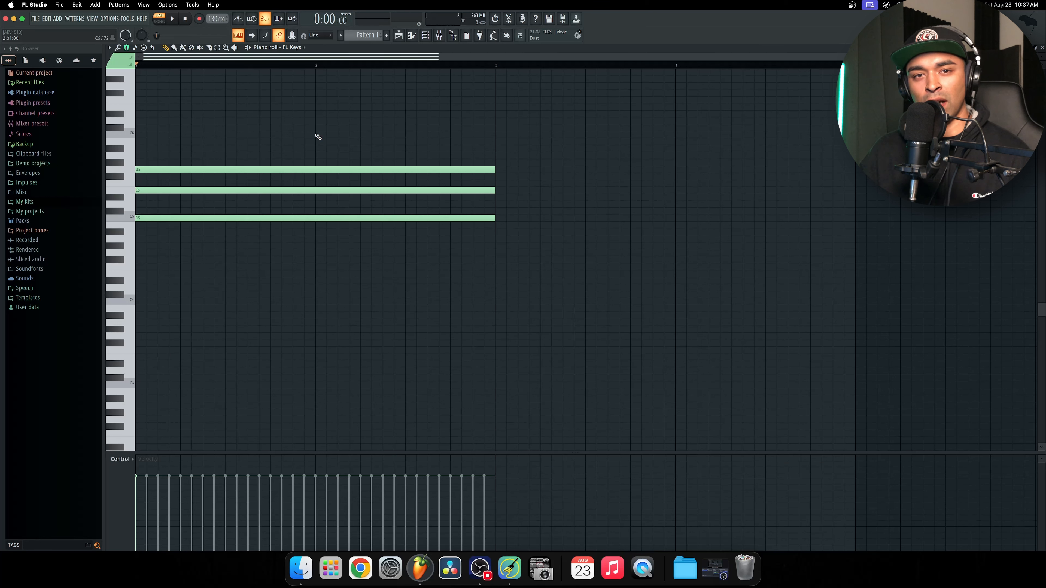
Try Automatic scale highlighting in the piano roll, and switch it to Minor Natural (Aeolian)
left_click(110, 48)
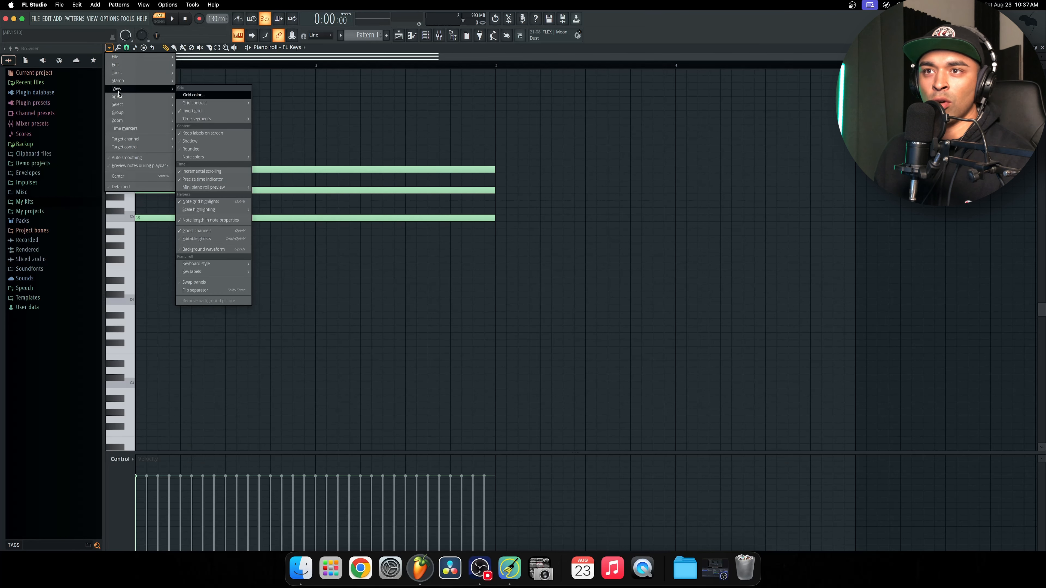
mouse_move(118, 89)
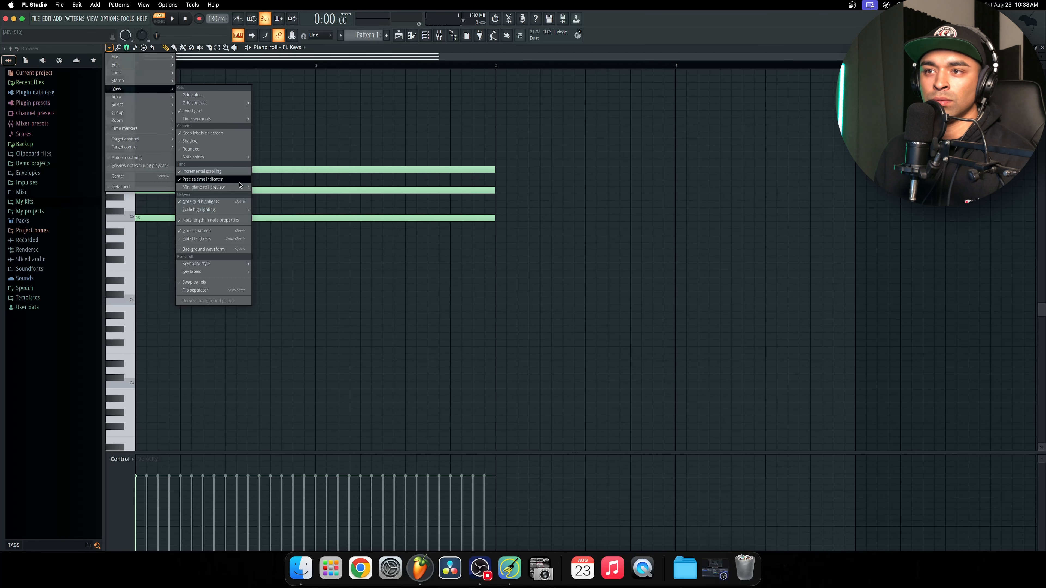
mouse_move(226, 210)
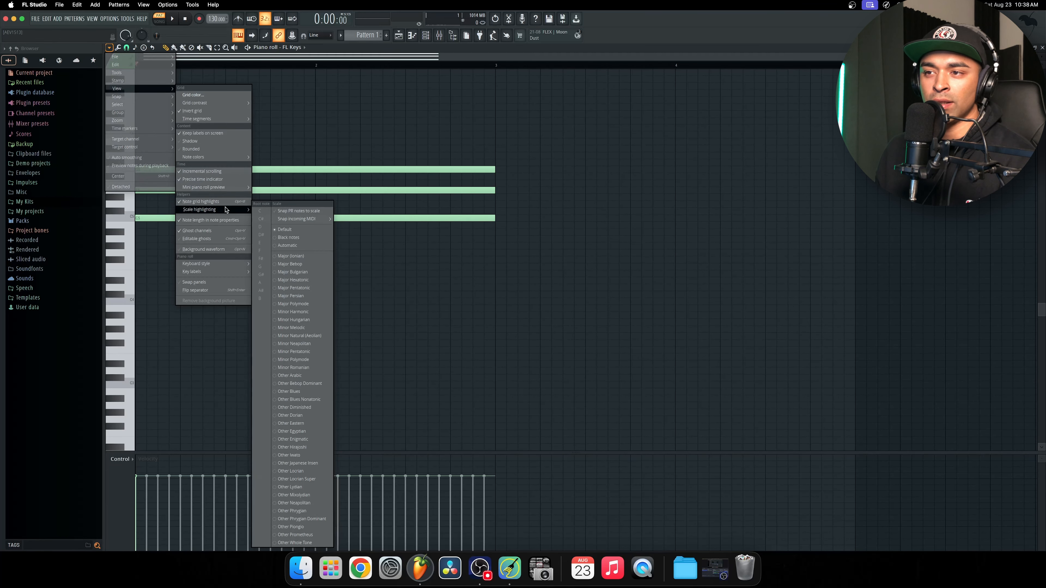
left_click(292, 246)
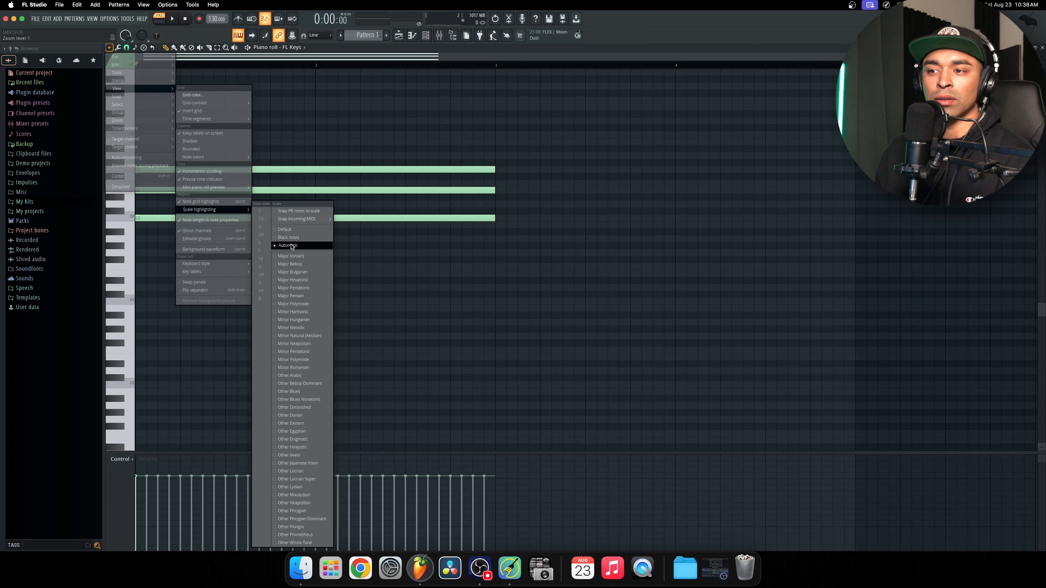
left_click(288, 336)
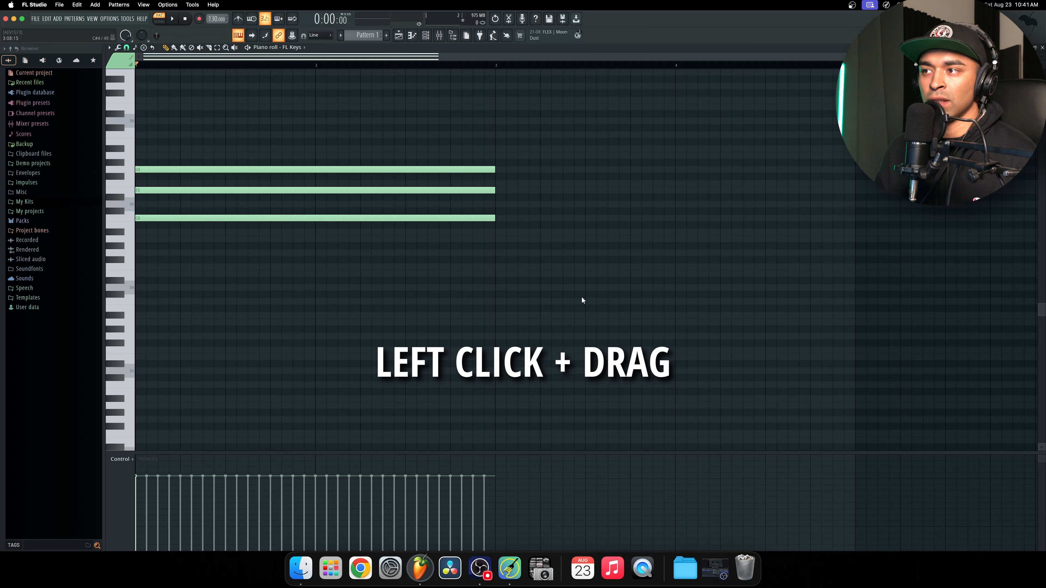
Transpose the whole chord up two semitones to start on D5, and lower its middle note to F5
left_click_drag(583, 298, 285, 99)
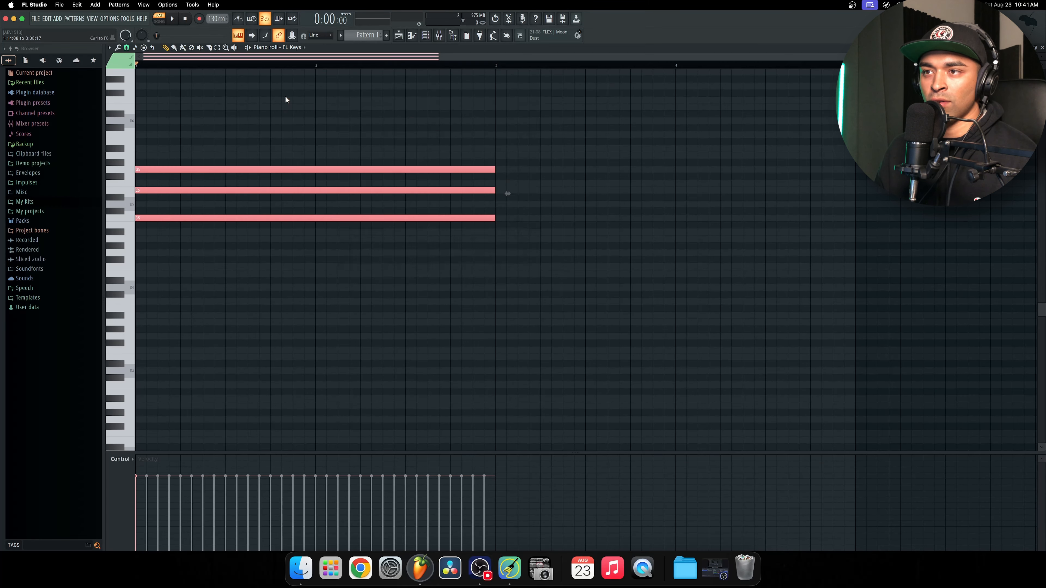
left_click_drag(268, 166, 268, 145)
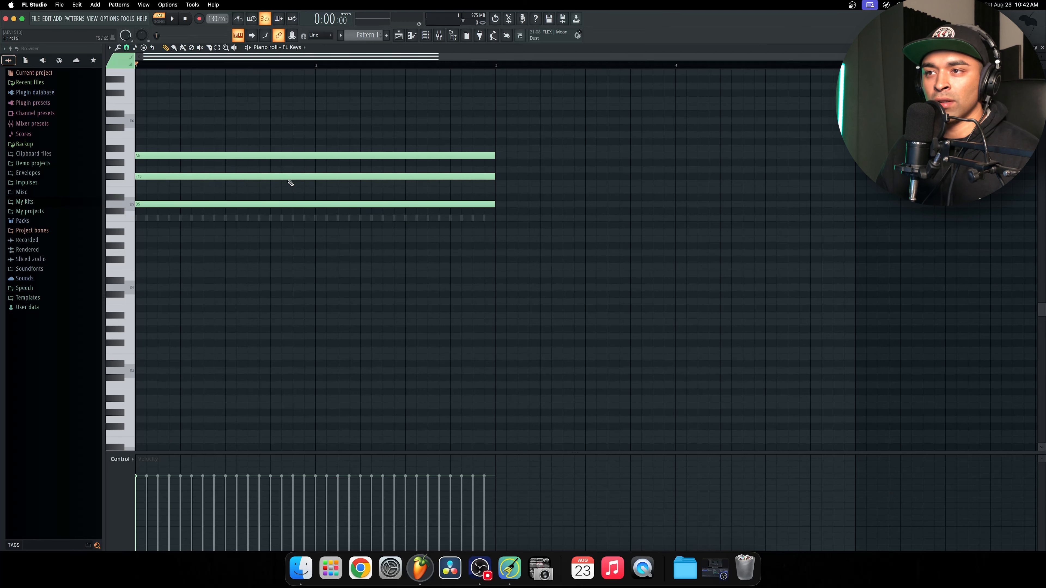
left_click_drag(281, 177, 276, 184)
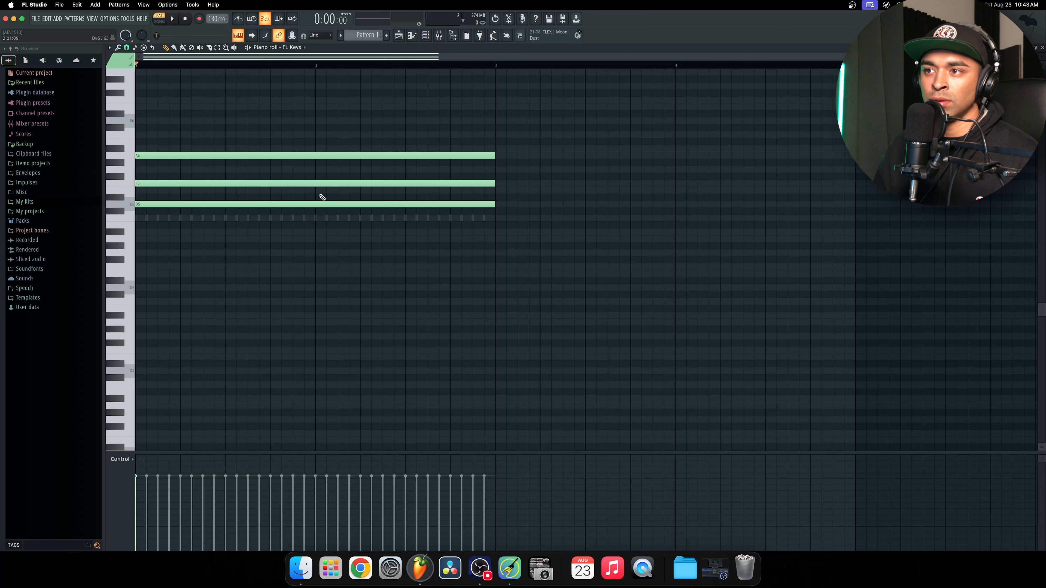
Add an E5 note starting at bar 2 and reduce its velocity well below that of the chord notes
left_click(318, 190)
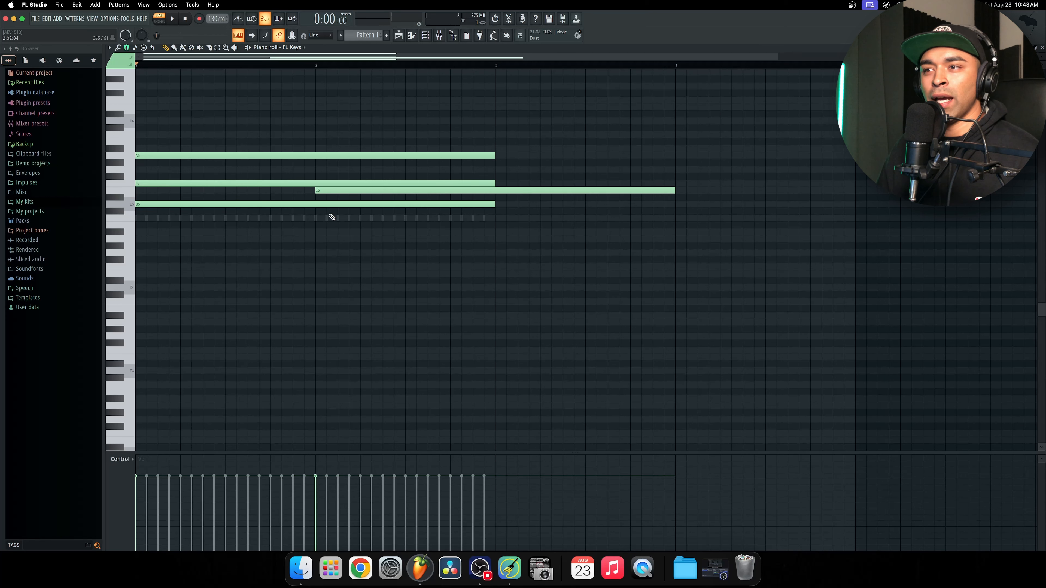
left_click(316, 457)
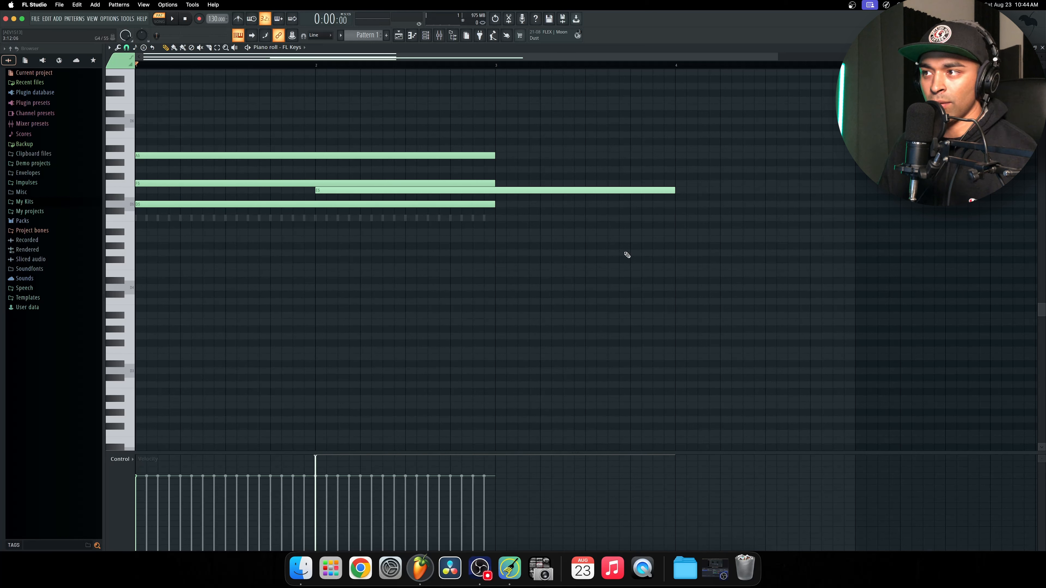
left_click_drag(603, 250, 568, 116)
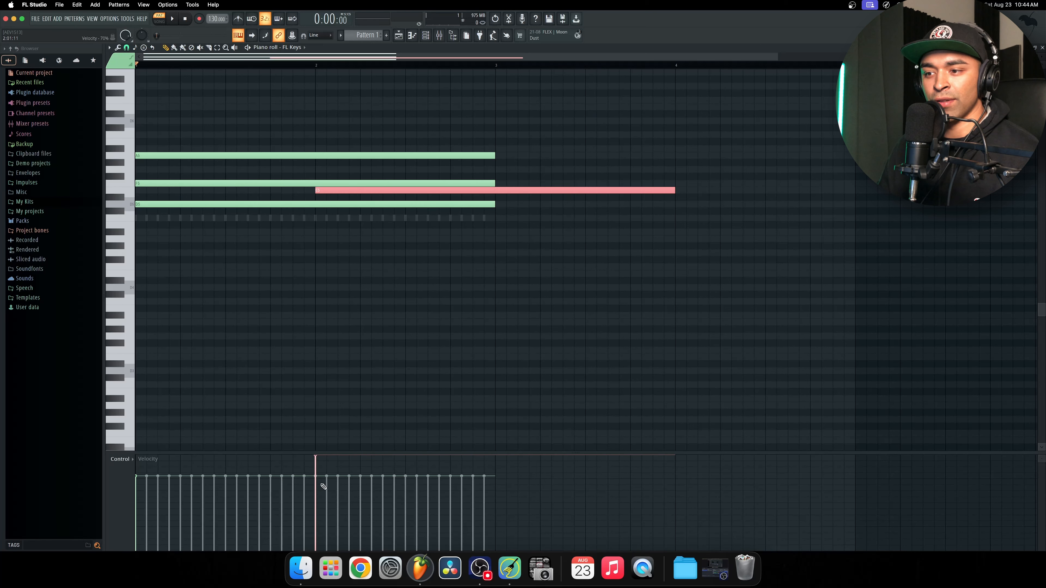
left_click_drag(319, 468, 318, 459)
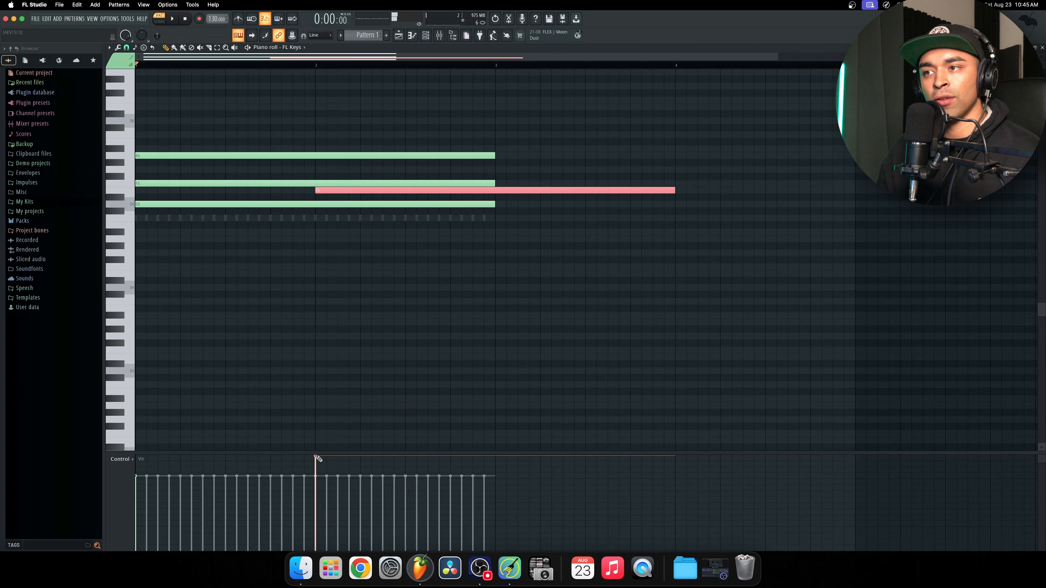
left_click_drag(318, 459, 314, 515)
Lower the velocity of the chord's D5 note alone and play the pattern back
left_click(275, 205)
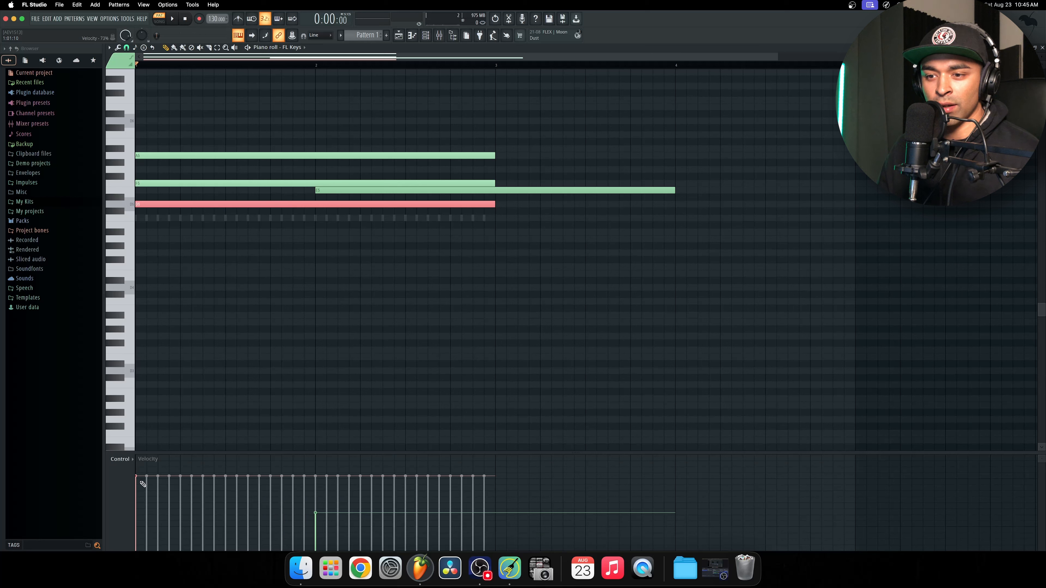
mouse_move(143, 484)
left_mouse_down()
mouse_move(140, 510)
mouse_move(144, 489)
left_mouse_up()
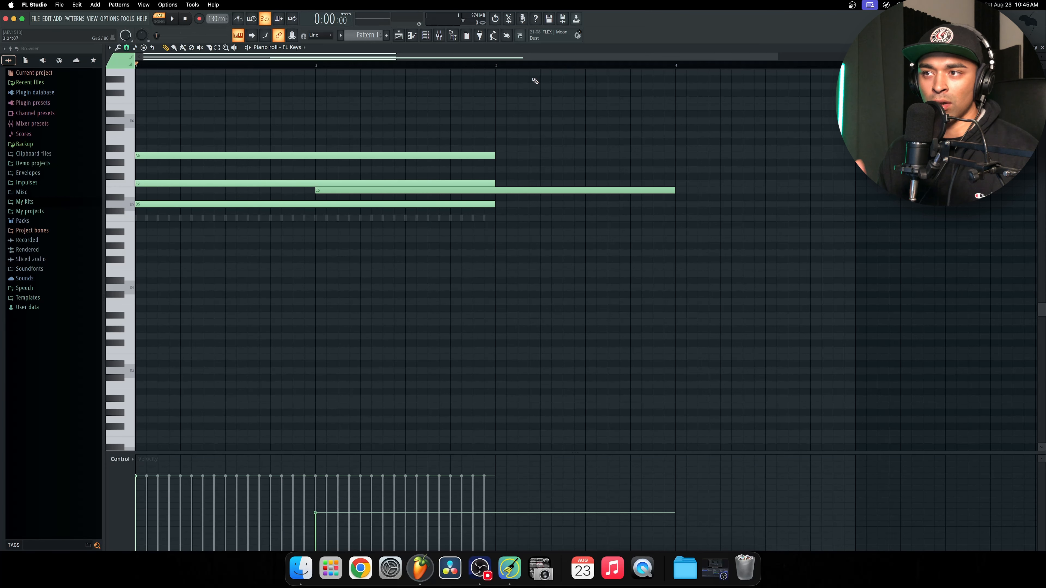
key("space")
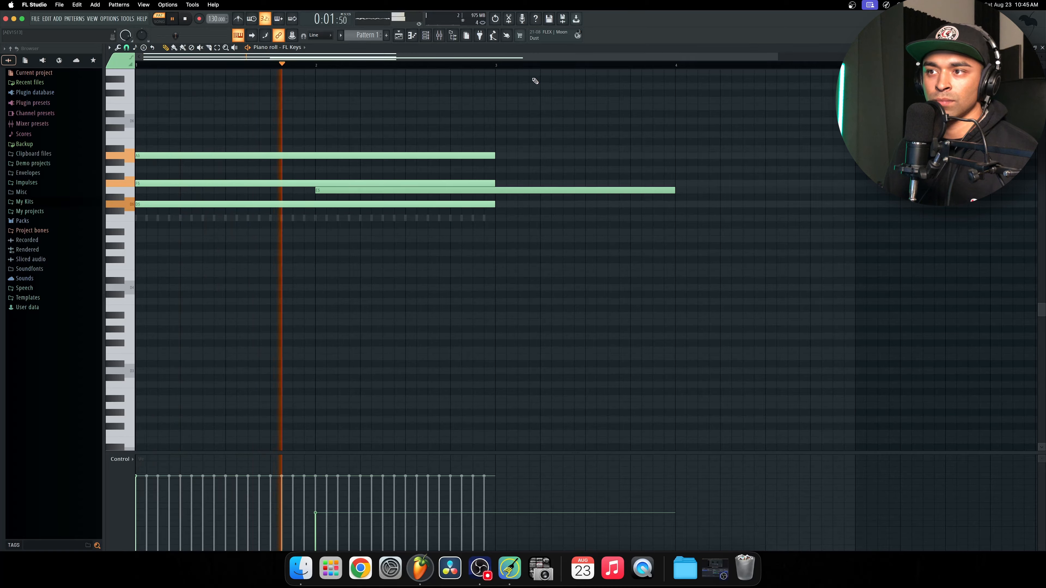
key("space")
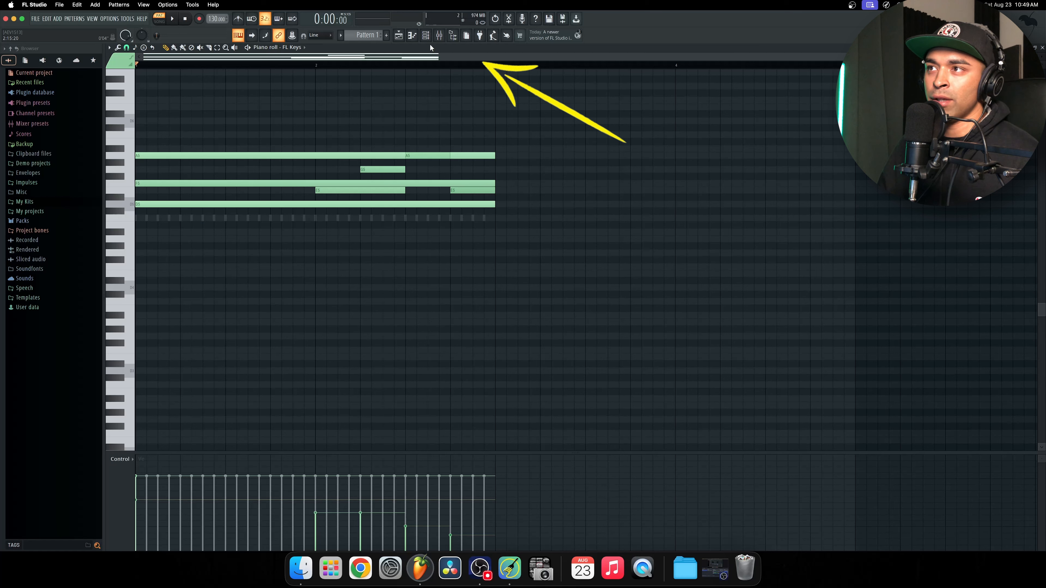
Close the FL Keys piano roll and open the Hat channel's piano roll
left_click(413, 38)
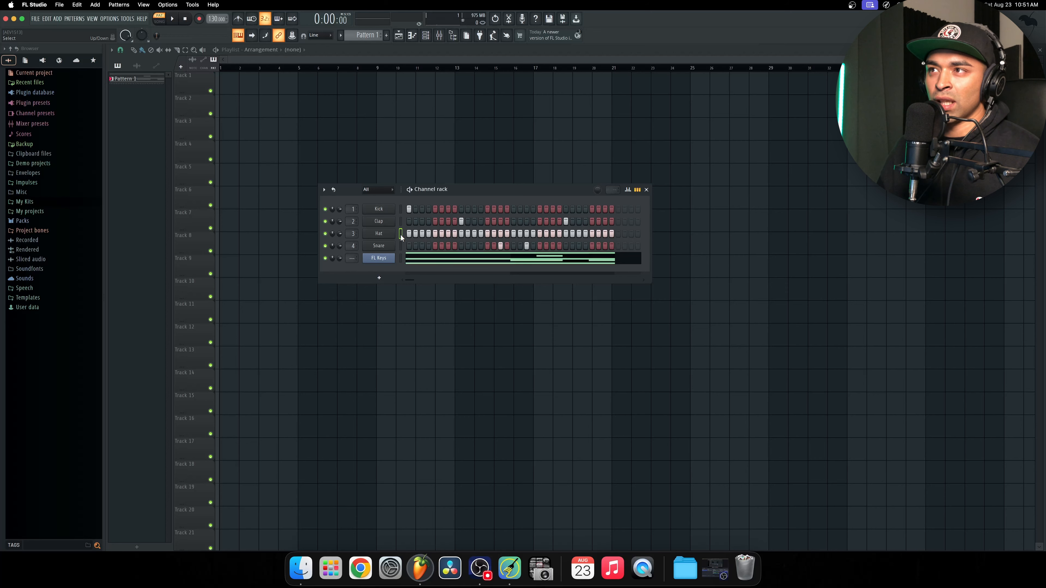
left_click(413, 36)
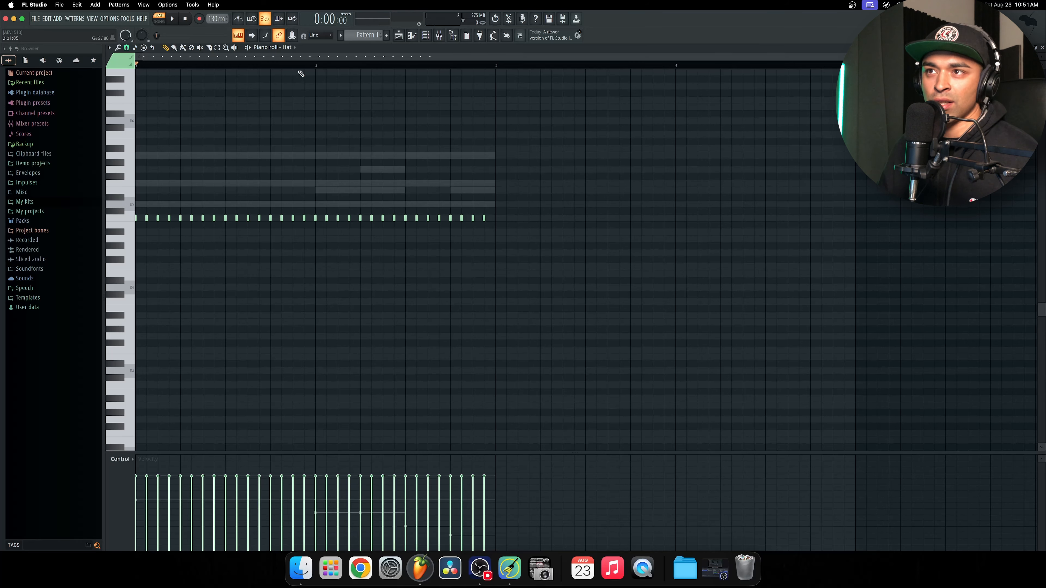
left_click(296, 49)
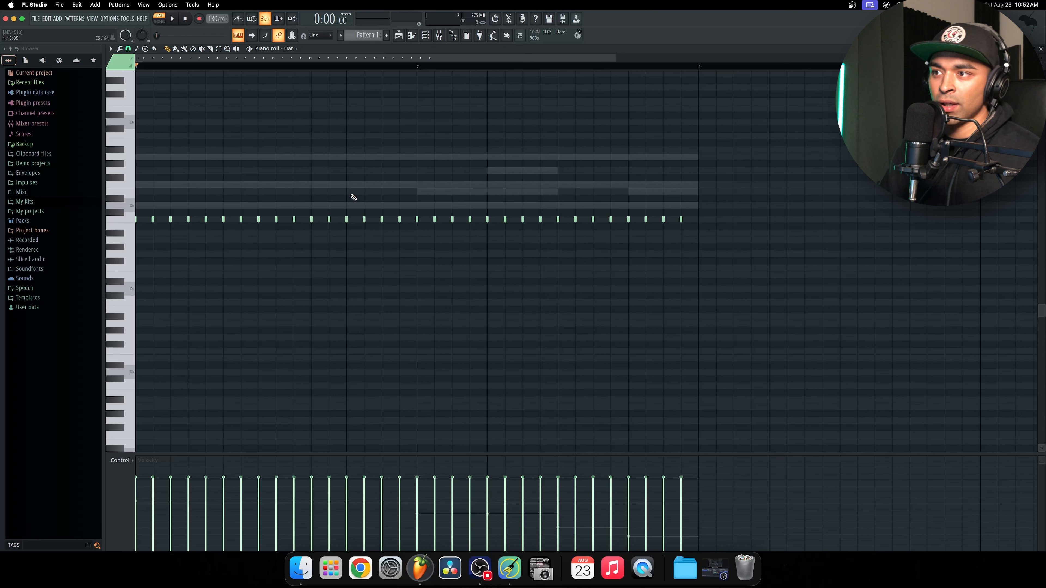
Set the Hat piano roll's grid snap to 1/3 step
scroll(236, 100, "up", 1)
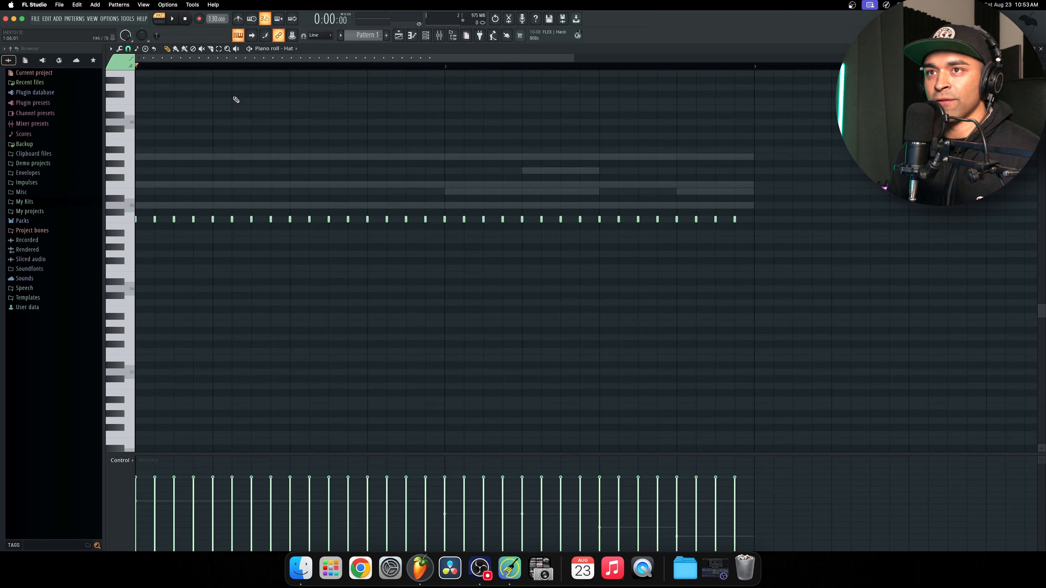
left_click(128, 49)
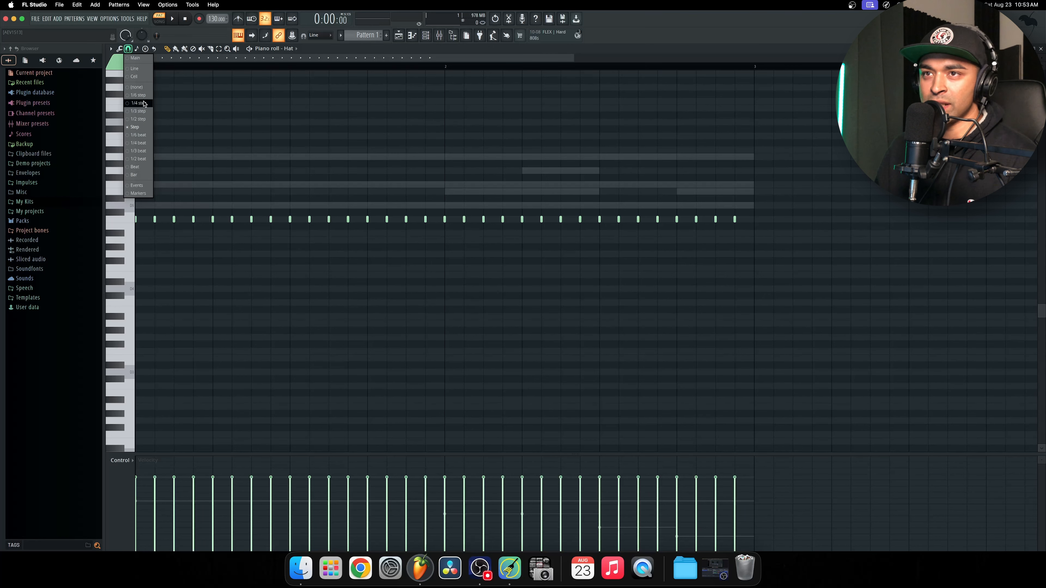
left_click(139, 111)
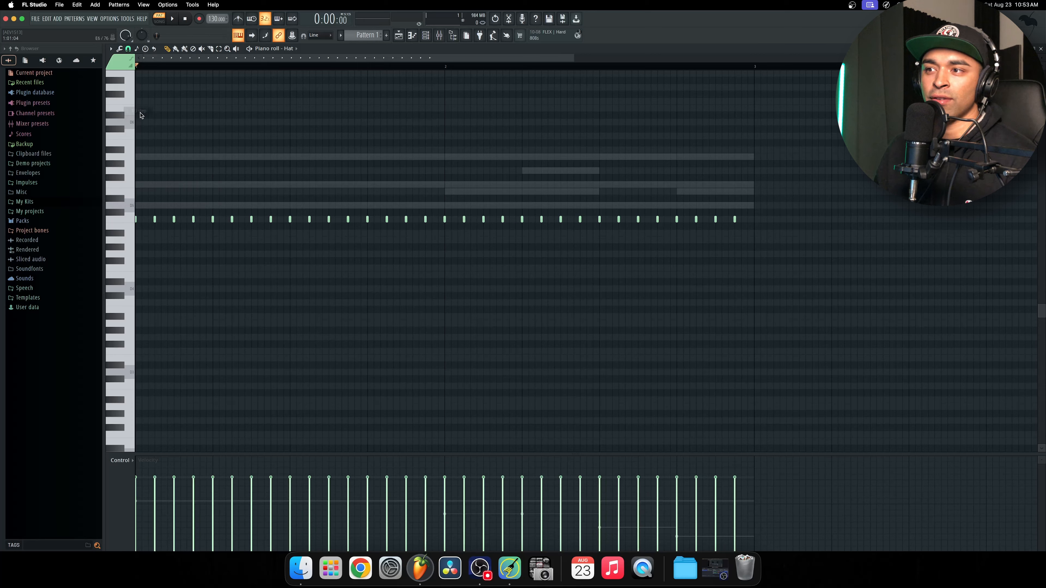
Play the pattern back to hear the Hat rhythm across bar 2
scroll(552, 182, "down", 1)
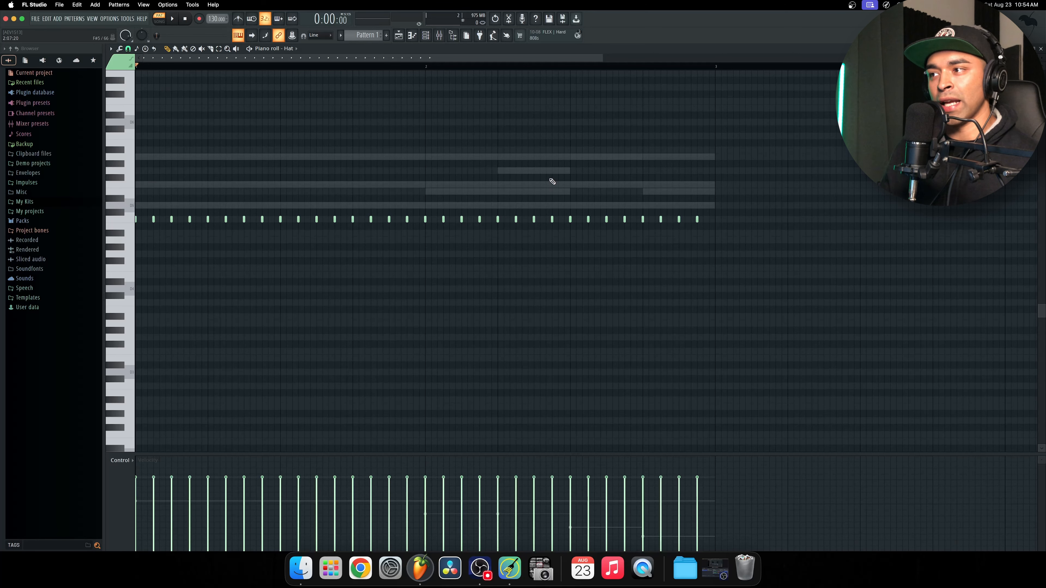
scroll(552, 182, "up", 2)
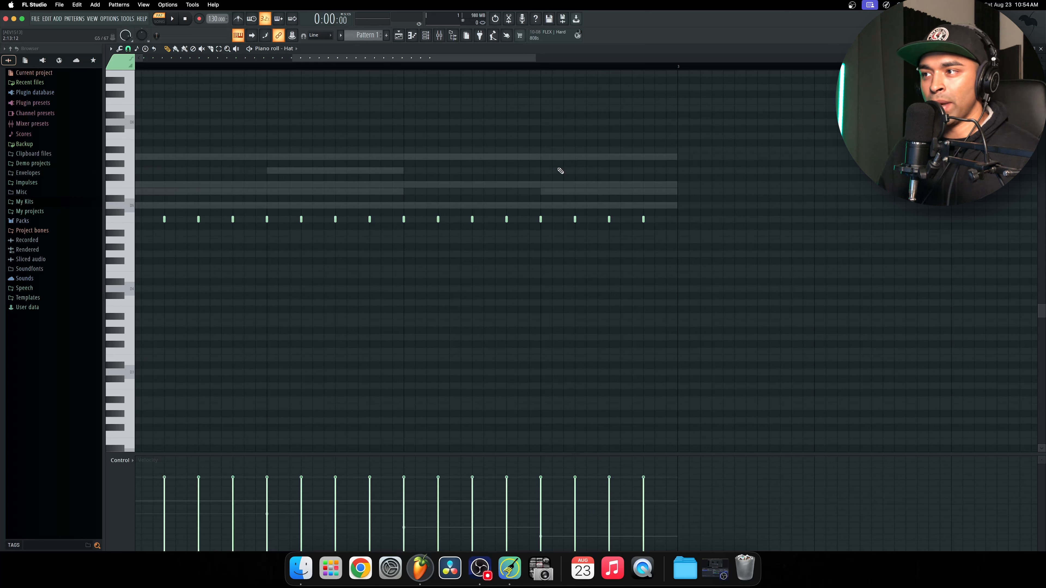
key("space")
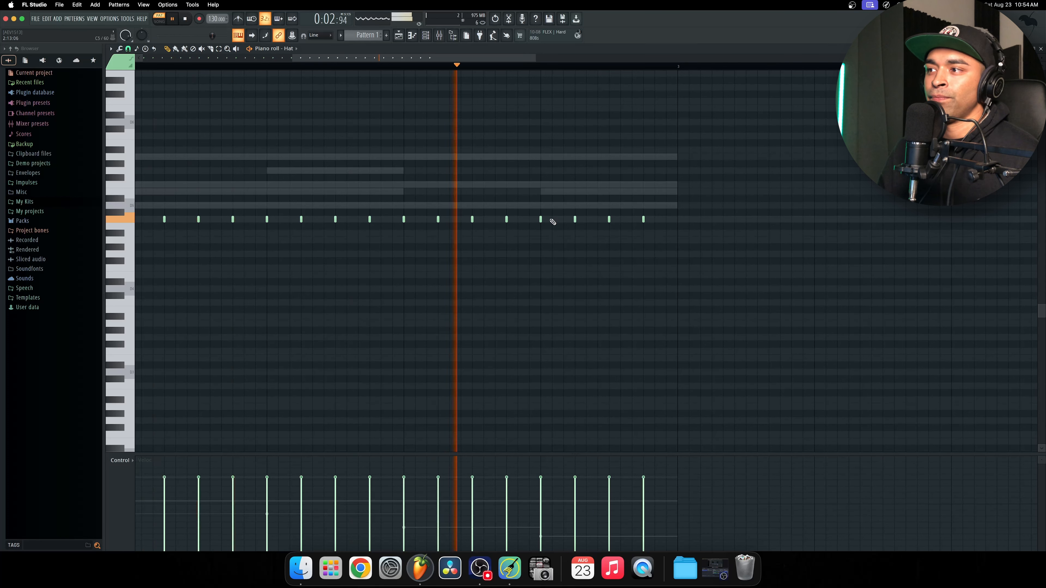
key("space")
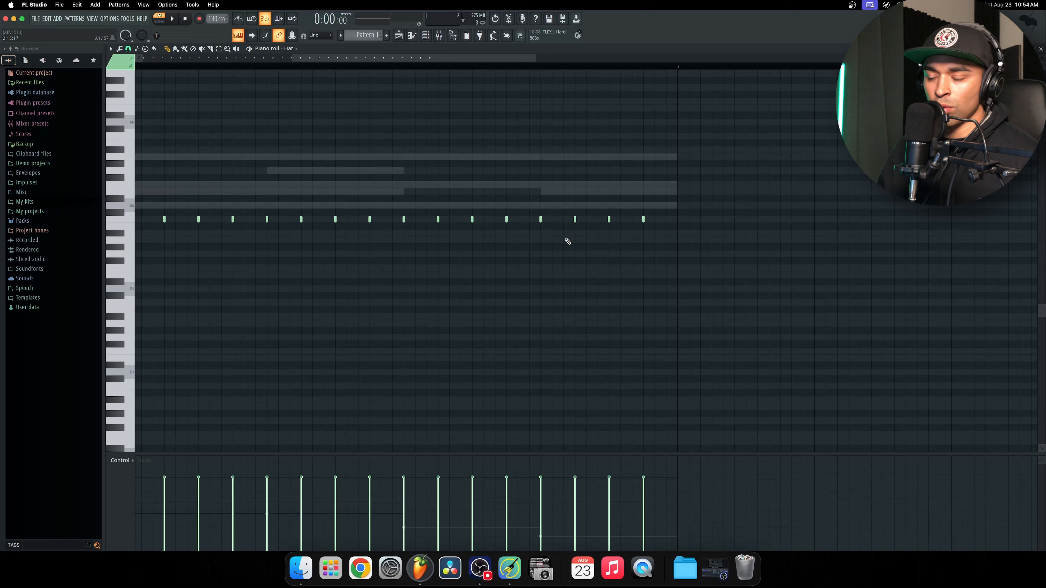
left_click(555, 221)
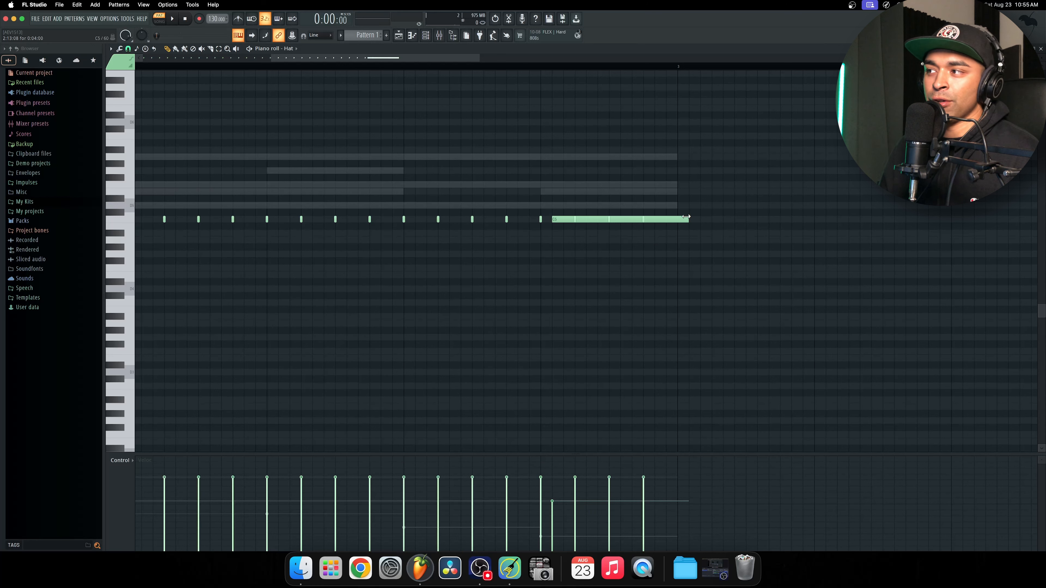
left_click_drag(690, 217, 559, 223)
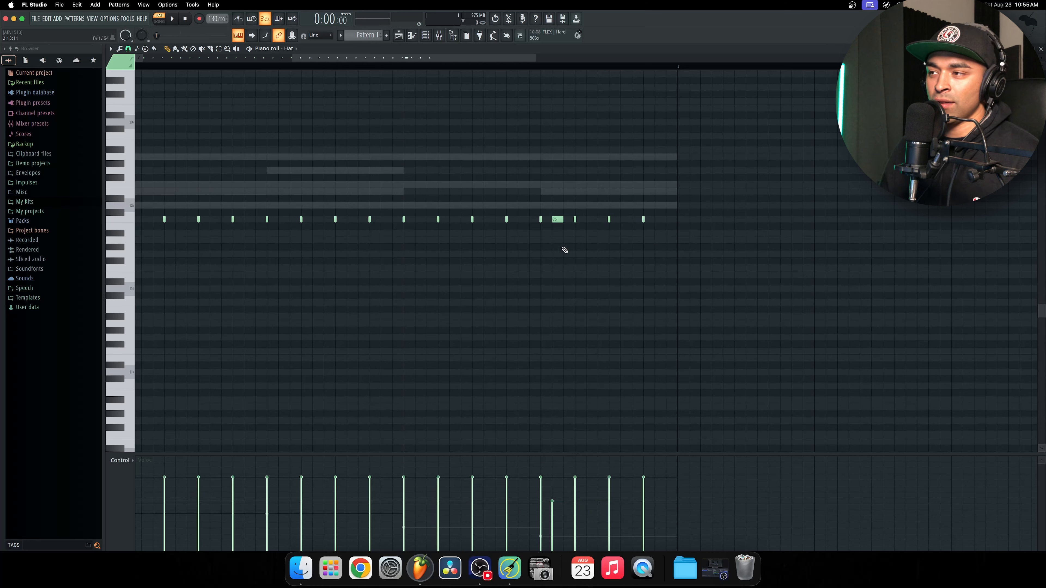
right_click(559, 219)
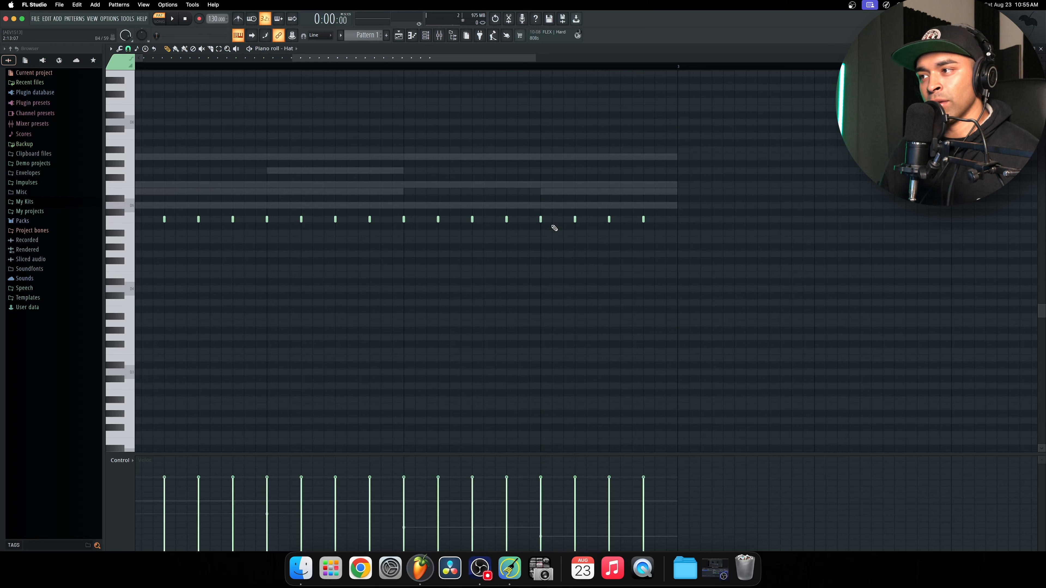
Fill the gaps between the first three hits of bar 2's last beat with 1/3-step-spaced Hat notes and play the pattern back
left_click(552, 220)
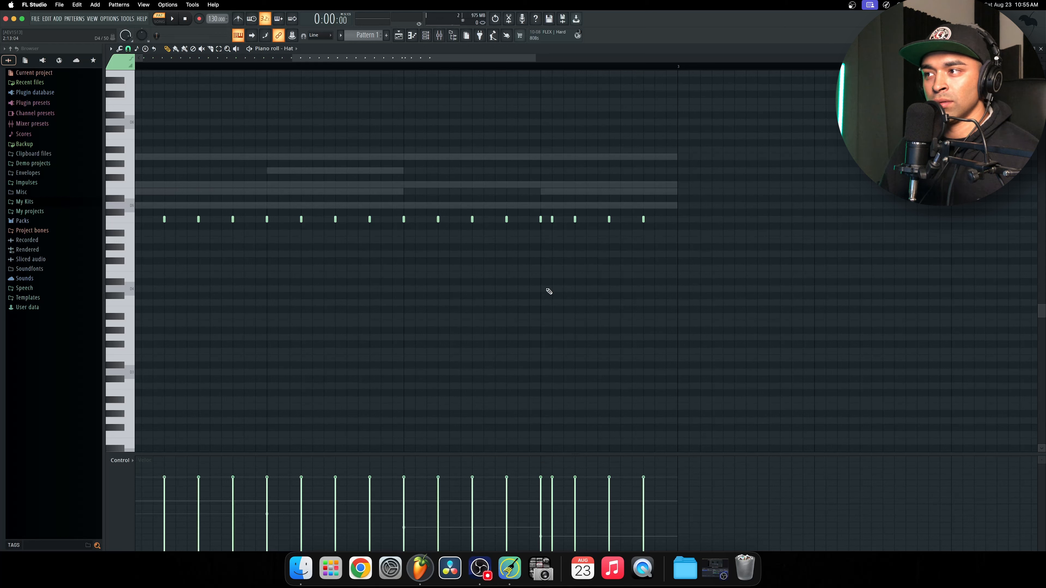
left_click(564, 220)
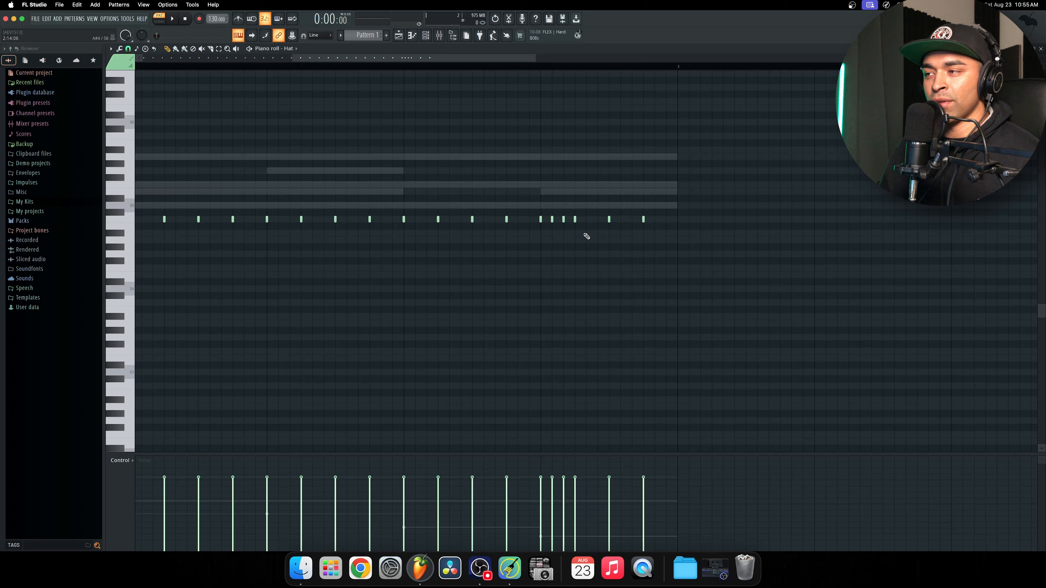
key("space")
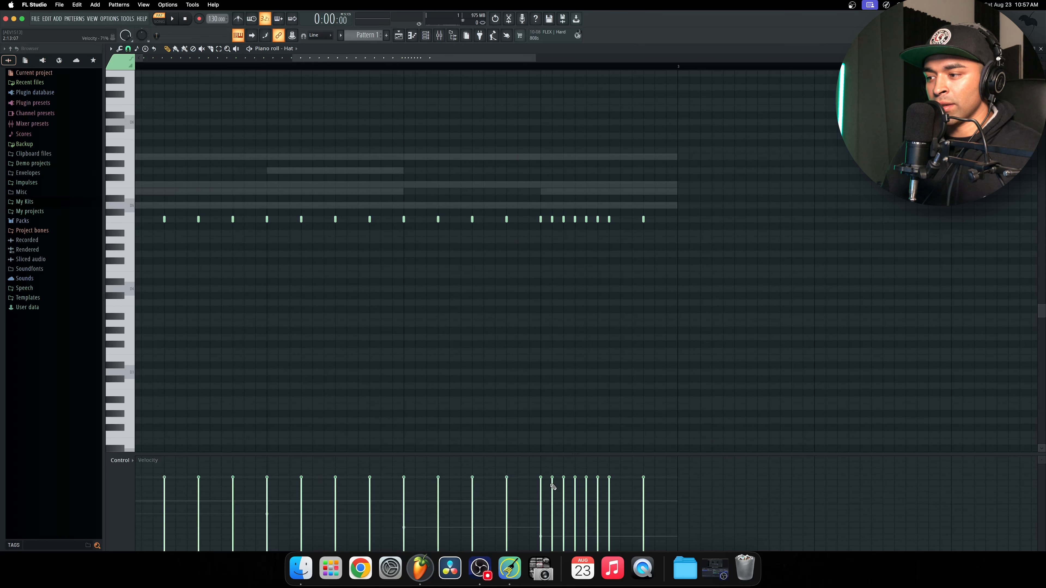
Lower the velocities of the Hat roll's hits in a descending ramp and play the pattern back
left_click(574, 504)
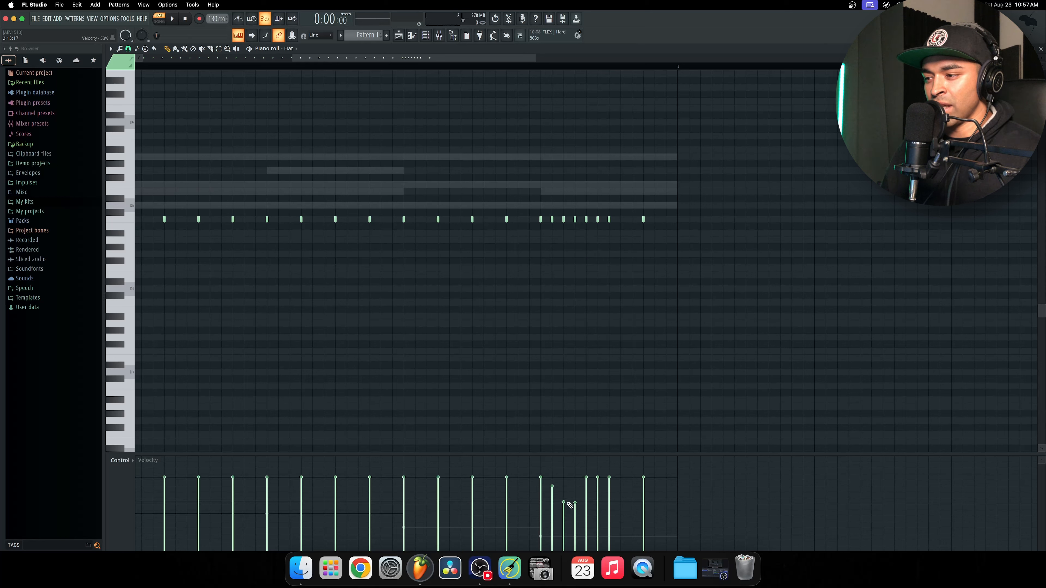
key("space")
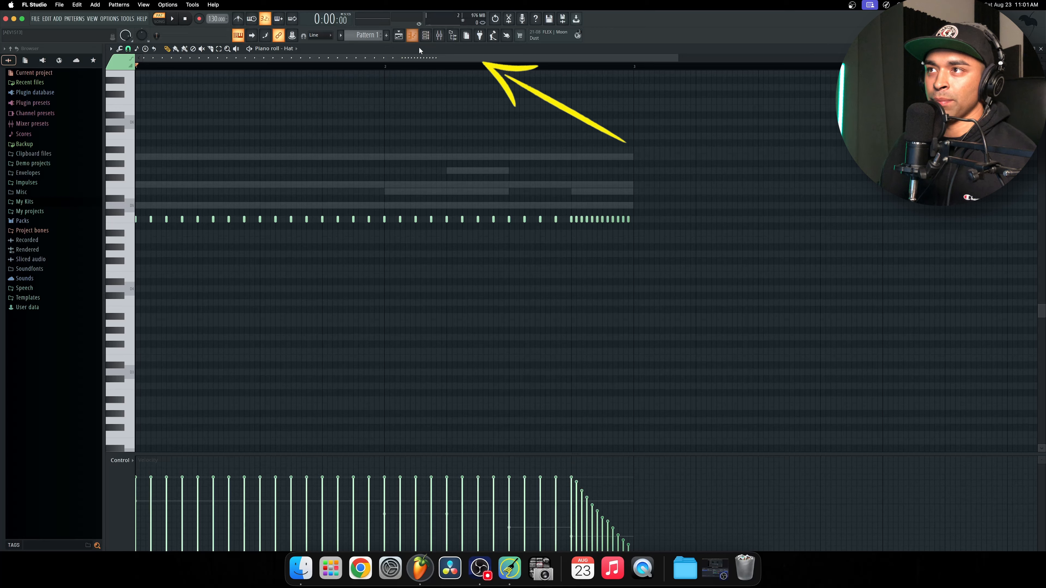
Replace the Hat piano roll with the mixer and route the FL Keys channel to mixer track 5
left_click(412, 35)
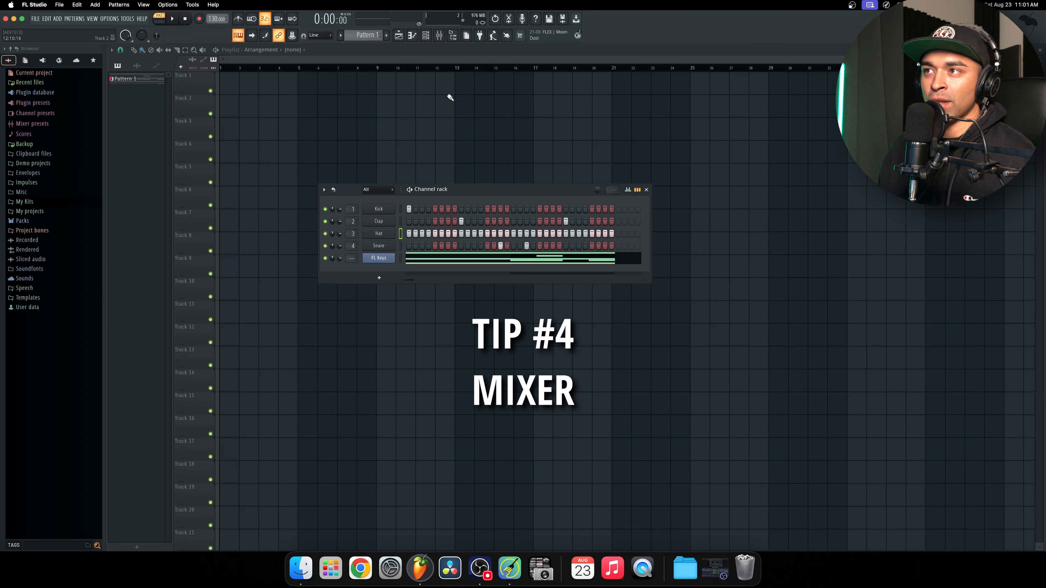
left_click(439, 35)
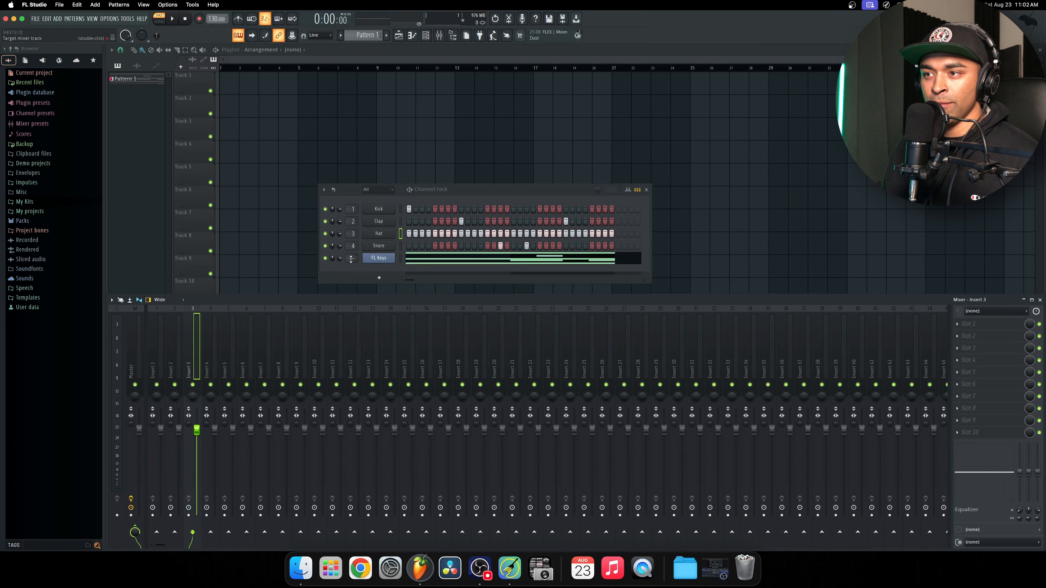
left_click_drag(351, 258, 351, 251)
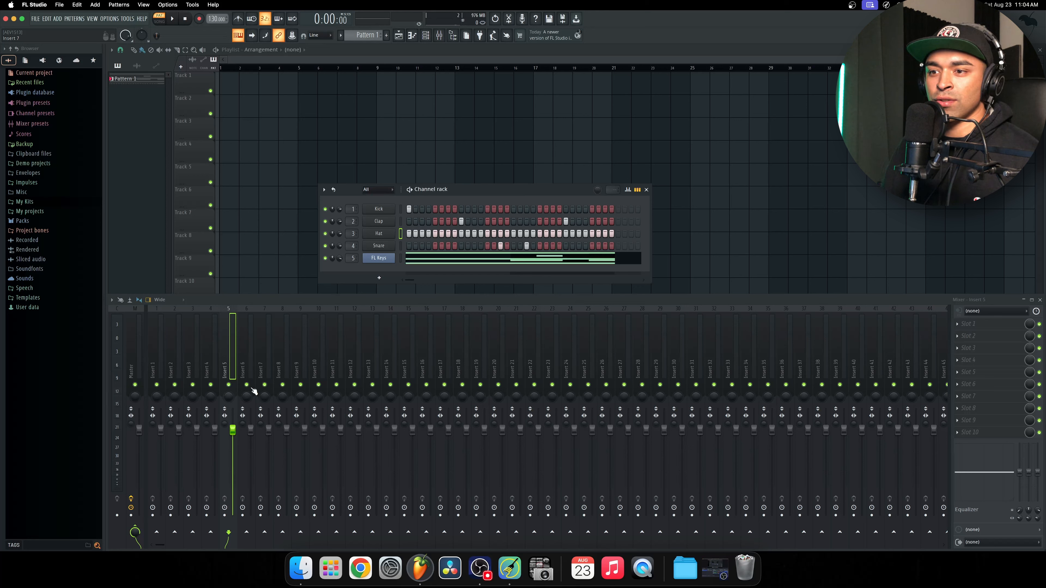
Set Insert 5's volume to 82% by ear while the pattern plays
mouse_move(233, 430)
left_mouse_down()
mouse_move(233, 470)
mouse_move(233, 427)
left_mouse_up()
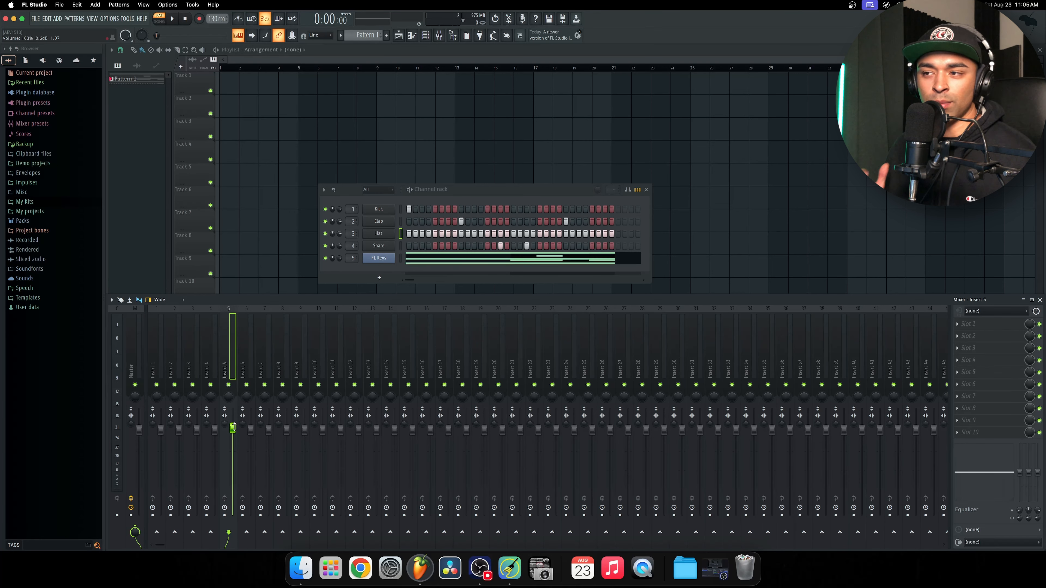
key("space")
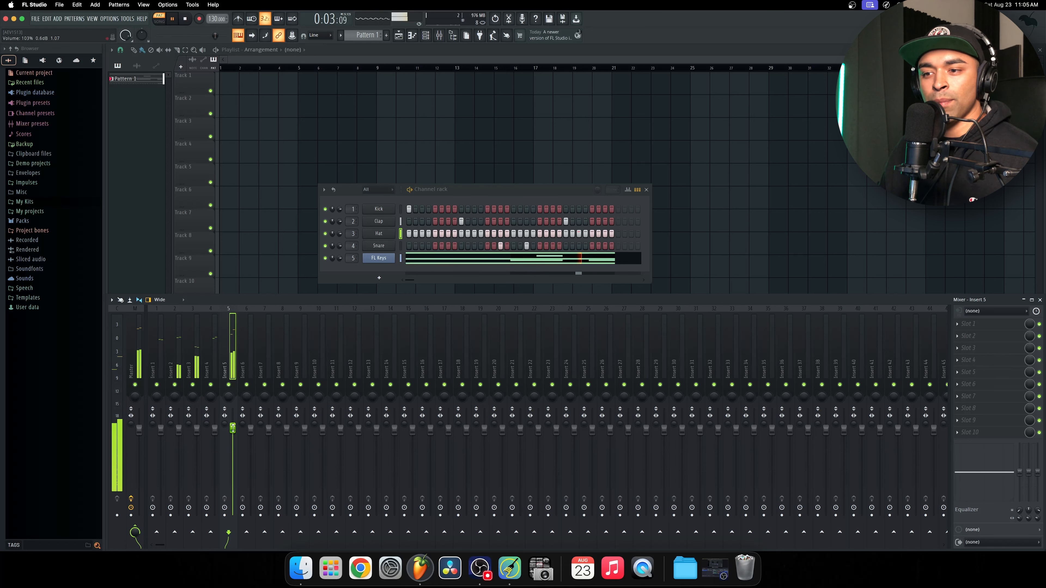
left_click_drag(233, 427, 232, 441)
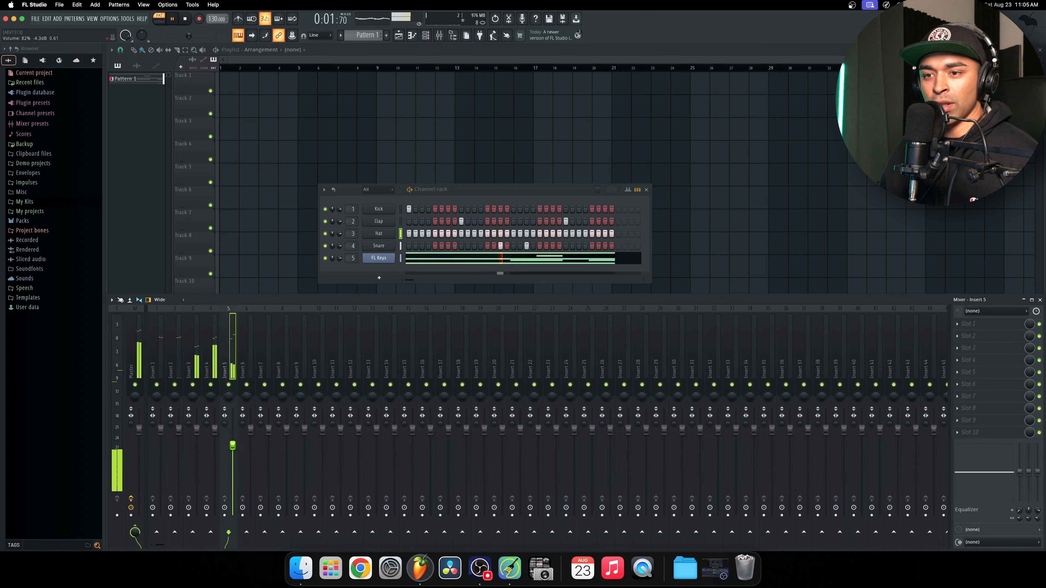
left_click_drag(233, 441, 233, 446)
key("space")
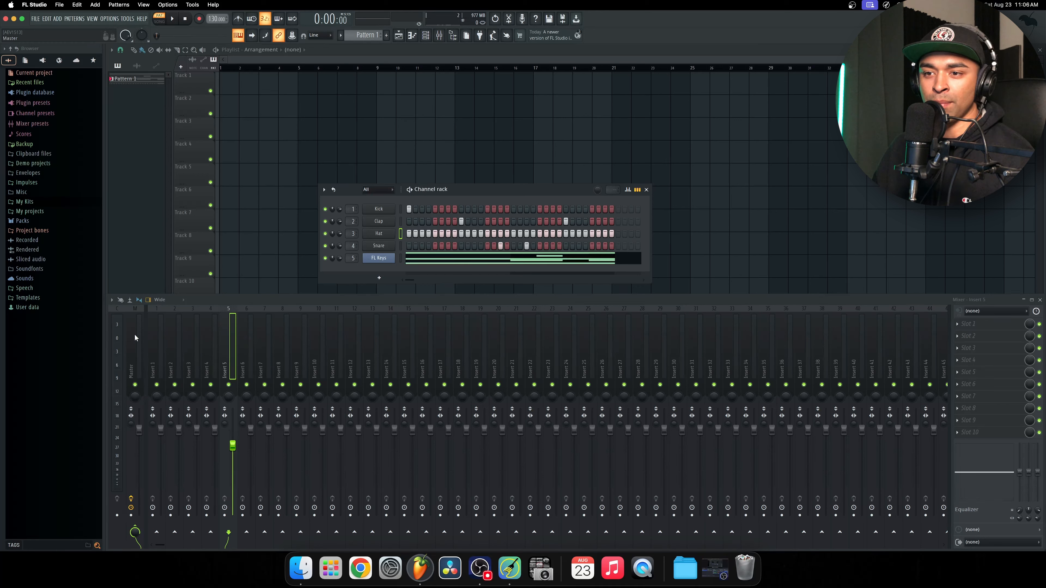
Inspect the Fruity Limiter in the Master track's slot 10, close its window and delete the effect
left_click(128, 319)
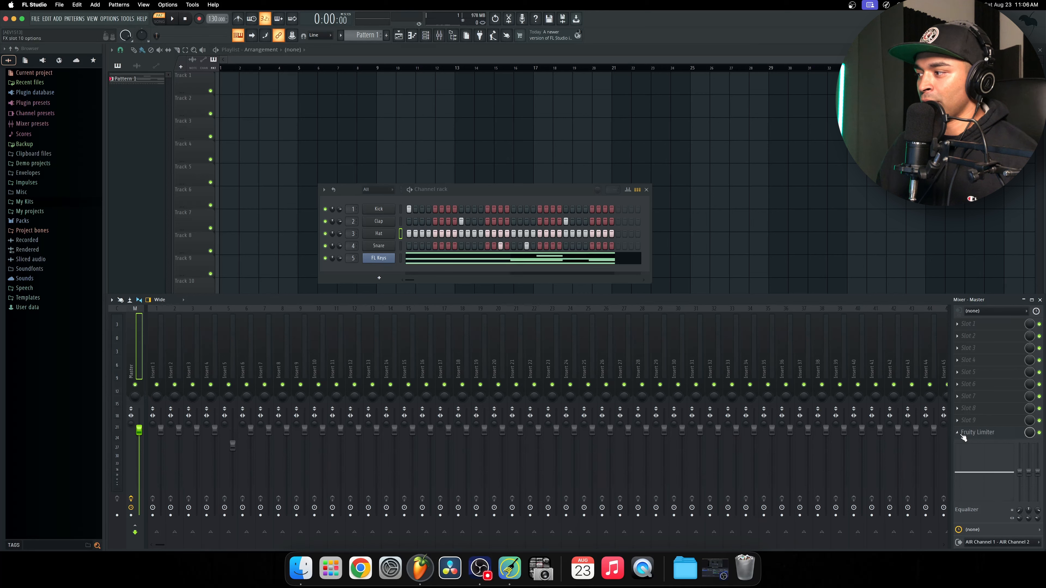
left_click(976, 432)
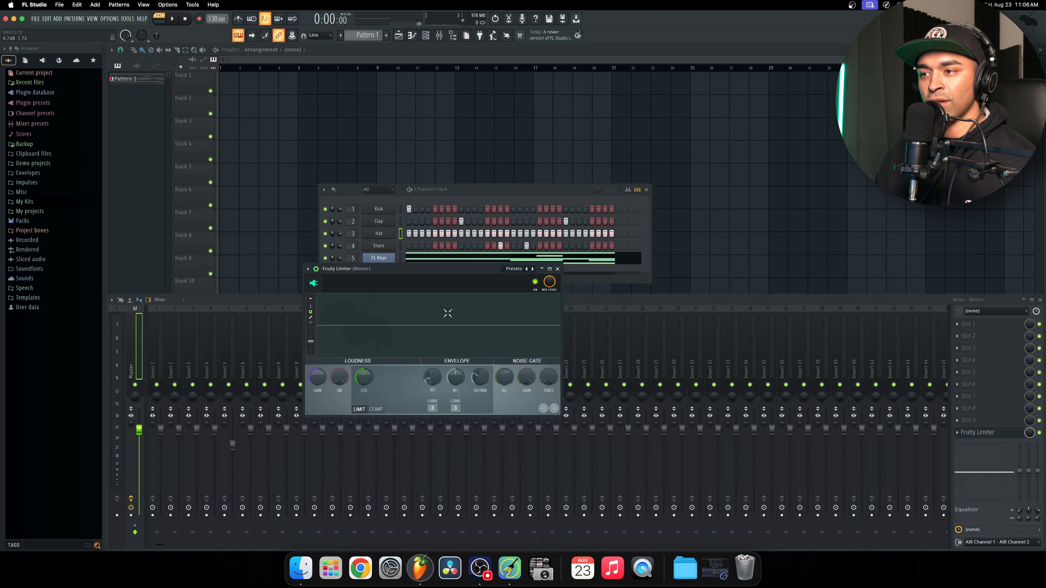
left_click_drag(418, 271, 462, 276)
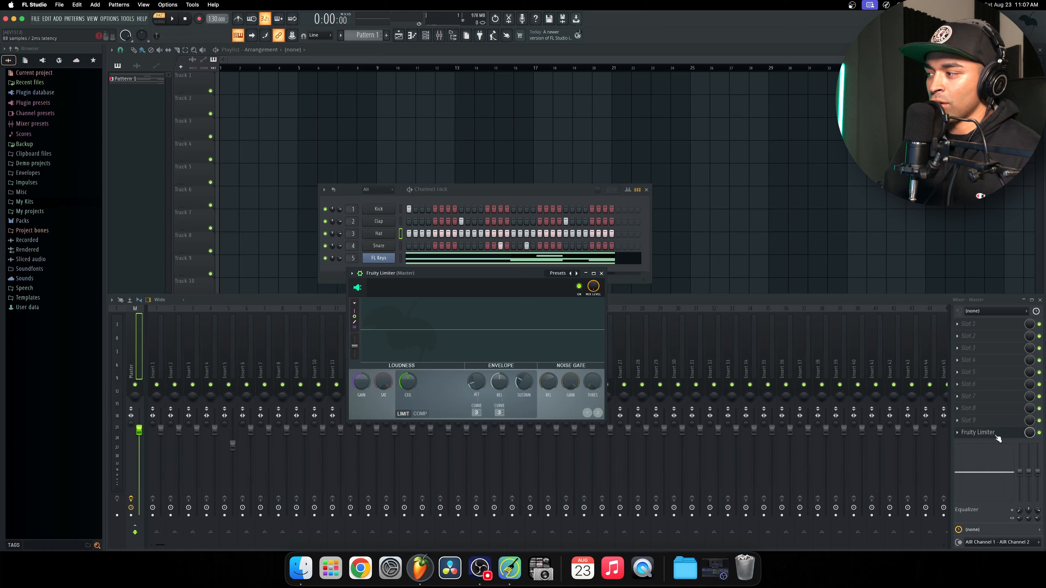
left_click(997, 436)
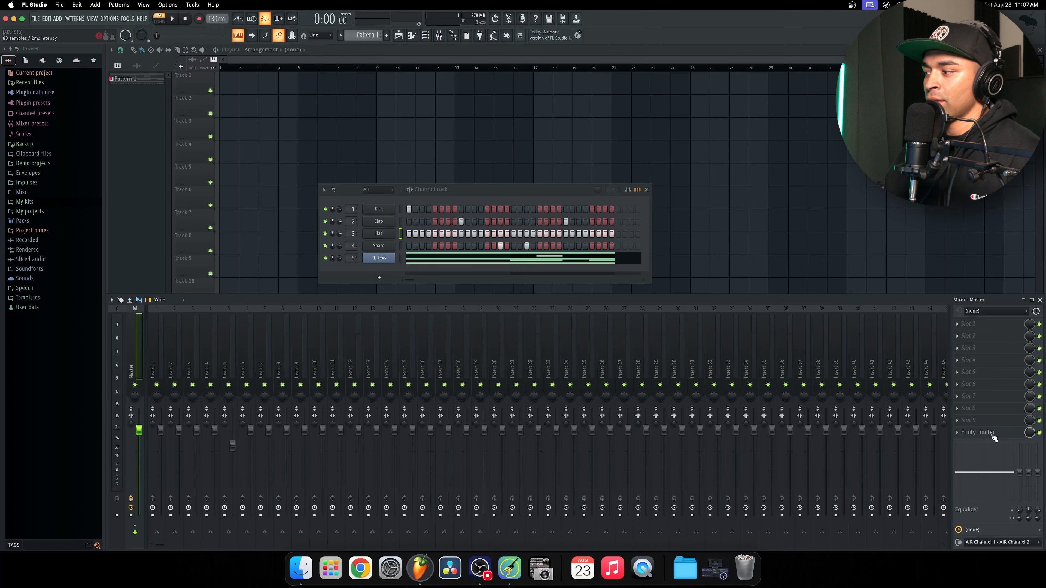
left_click(960, 438)
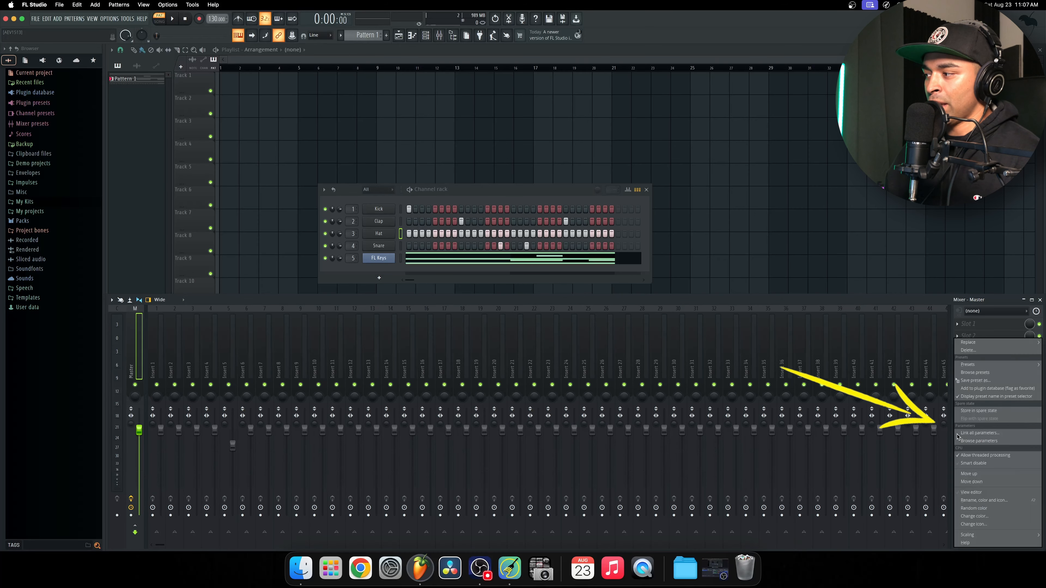
left_click(964, 351)
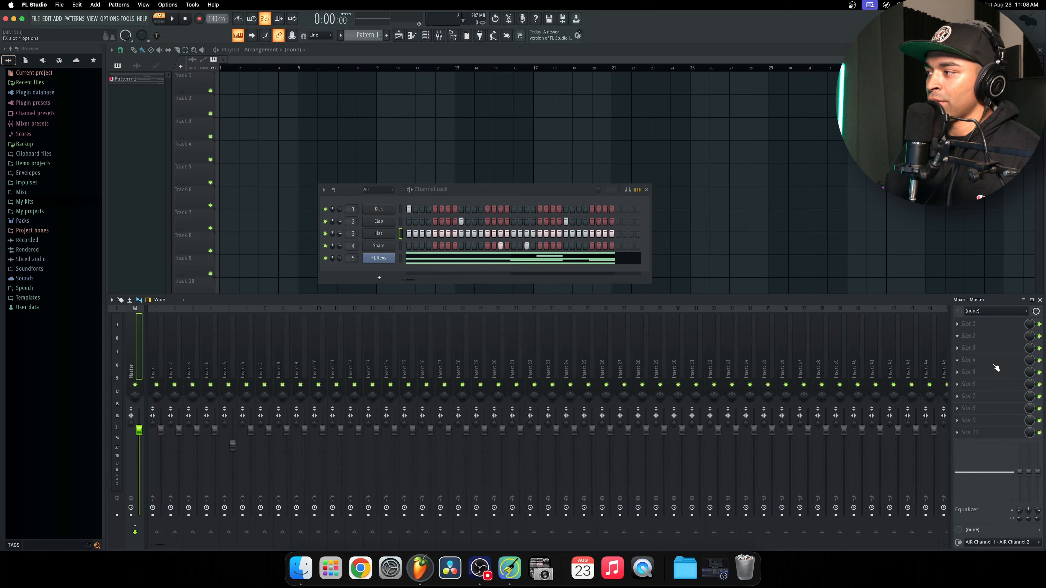
Load Fruity Soft Clipper into slot 3 of the Master track and close its window
left_click(977, 349)
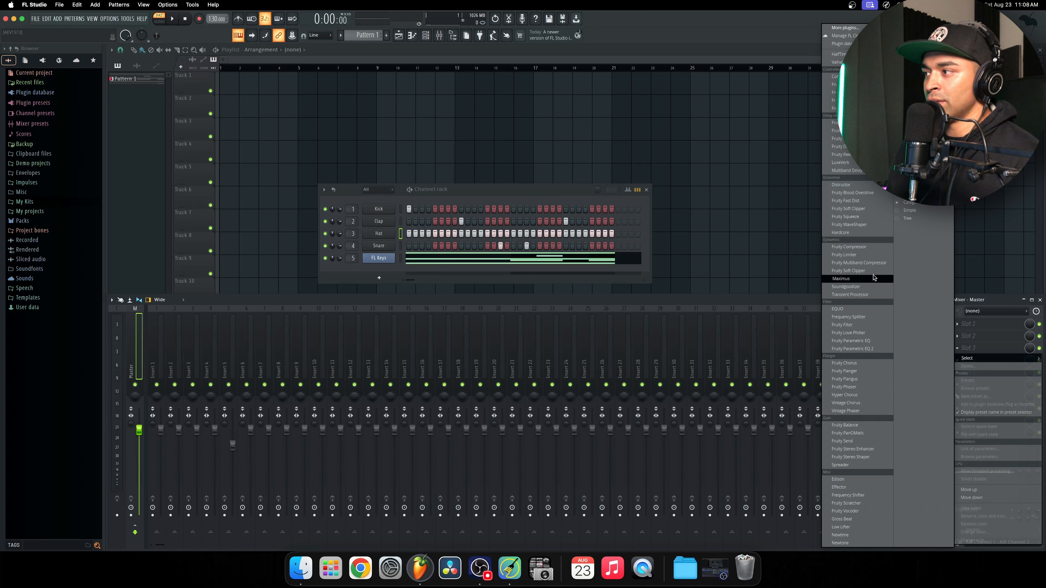
left_click(859, 272)
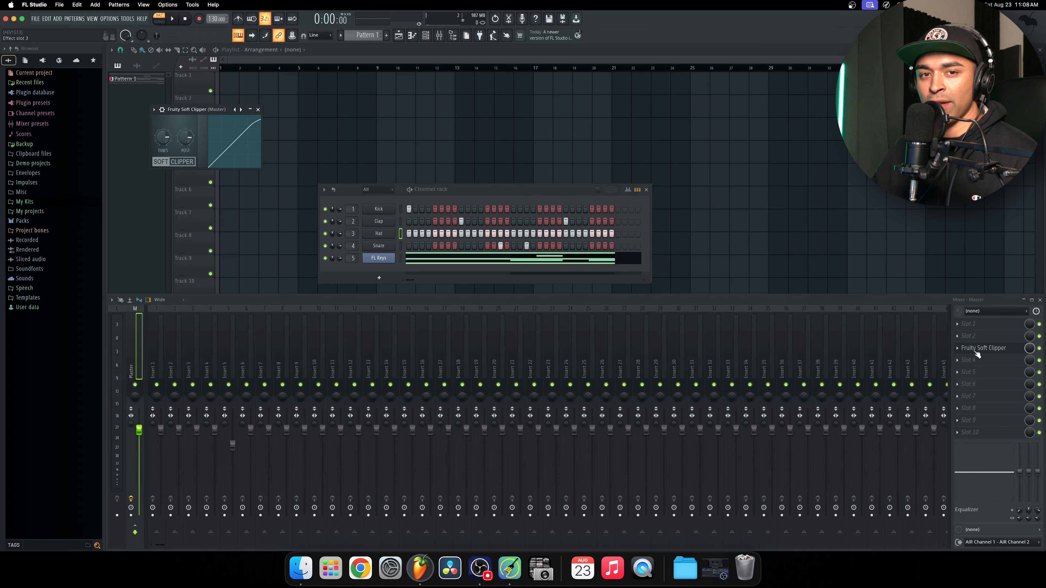
left_click(977, 351)
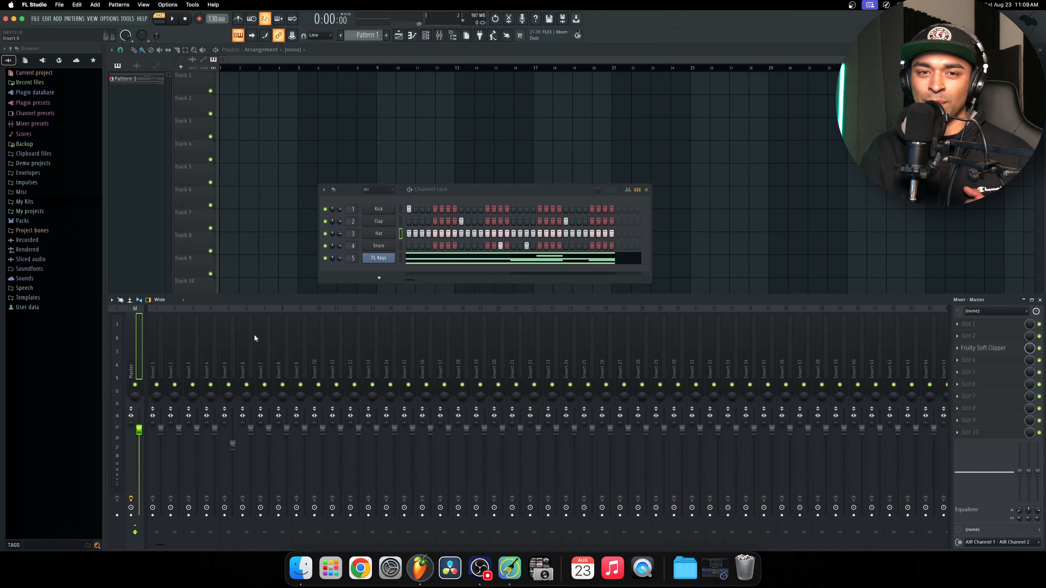
Load Fruity Reeverb 2 into slot 2 of Insert 5 for the FL Keys
left_click(229, 331)
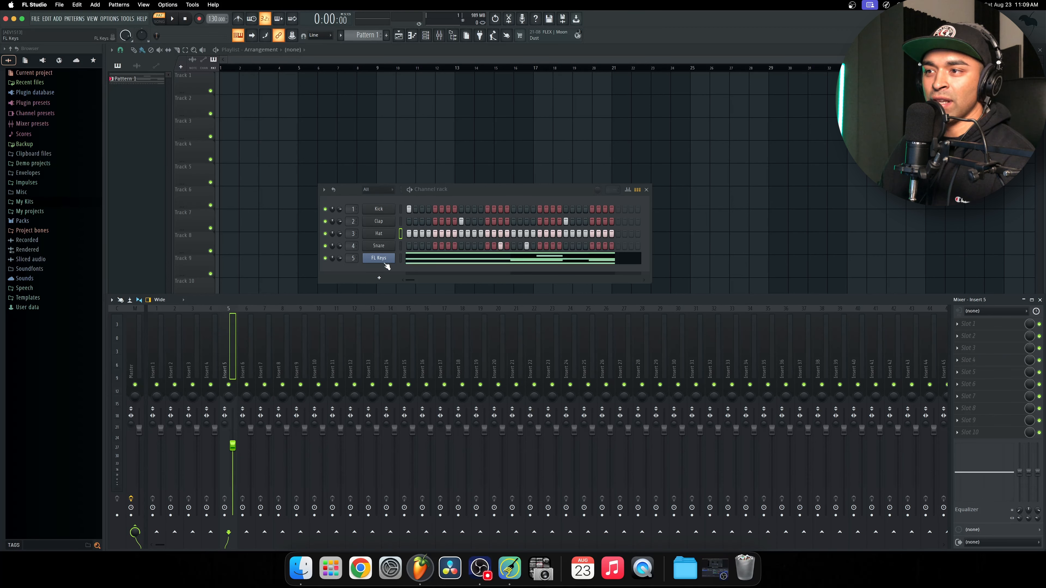
left_click(991, 342)
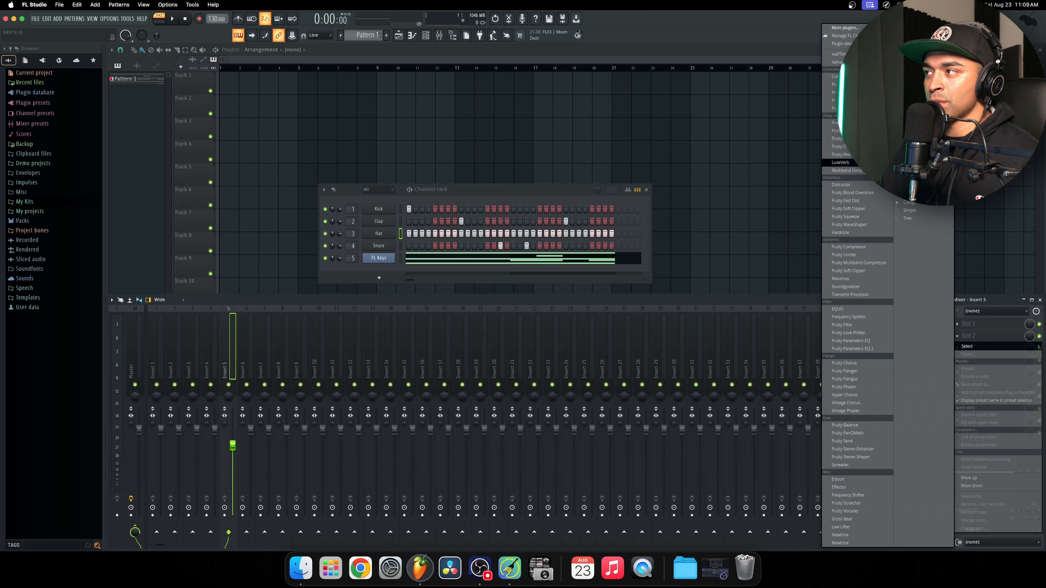
left_click(843, 154)
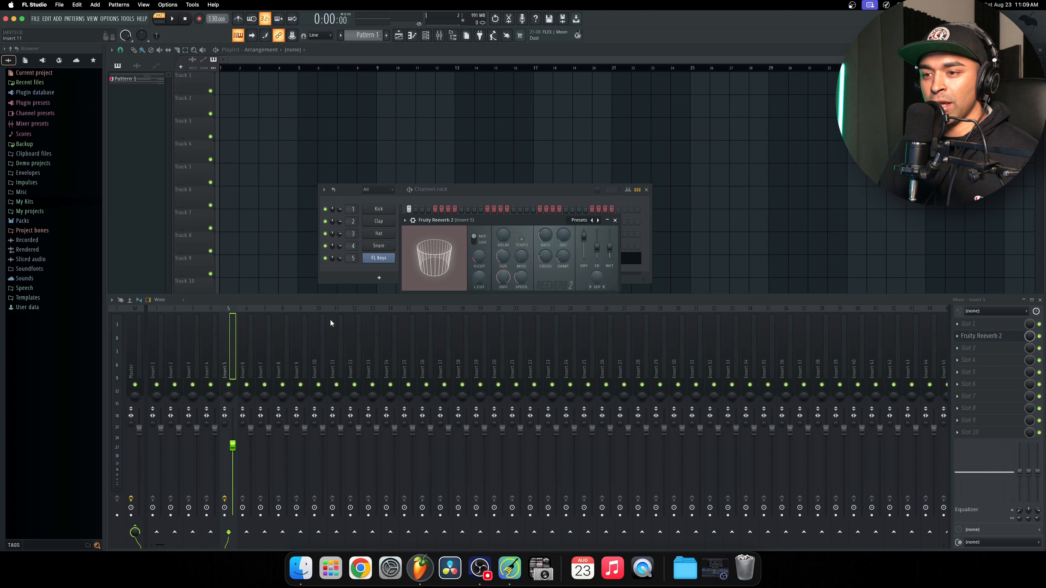
Solo Insert 5, move the Fruity Reeverb 2 window clear of the channel steps and audition the reverb
left_click(229, 385, "ctrl")
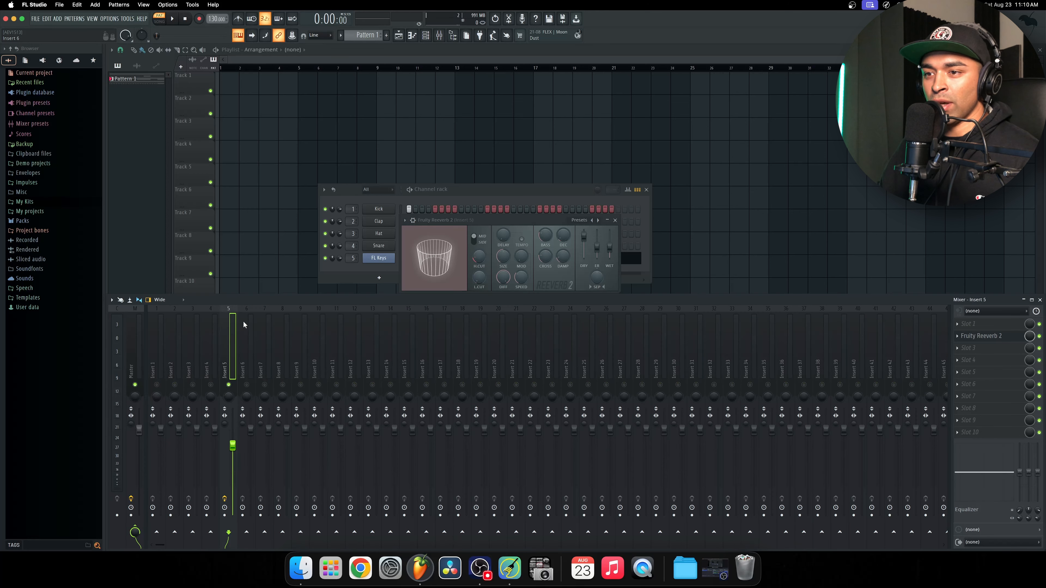
left_click_drag(550, 223, 488, 263)
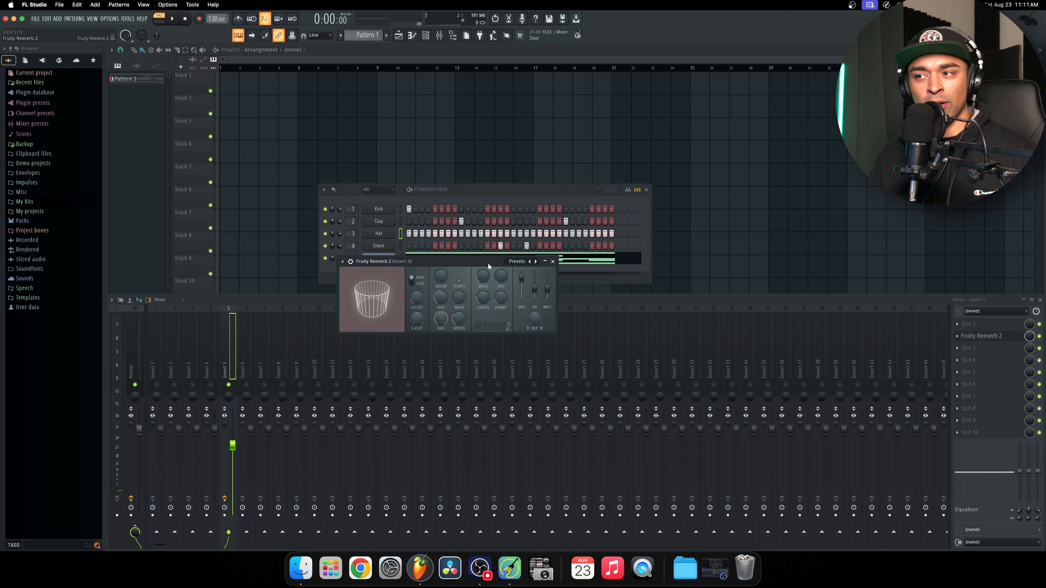
key("space")
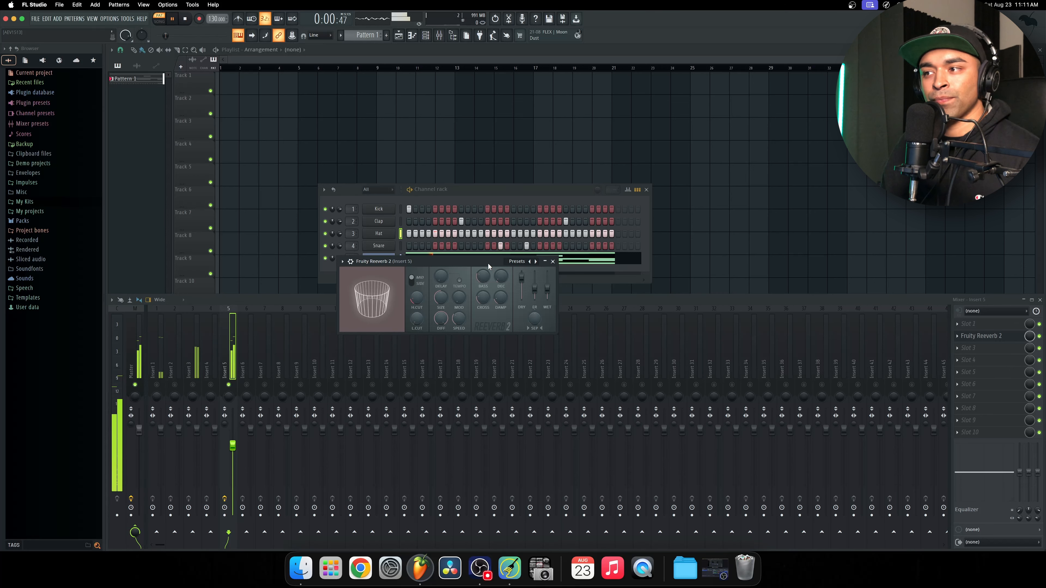
key("space")
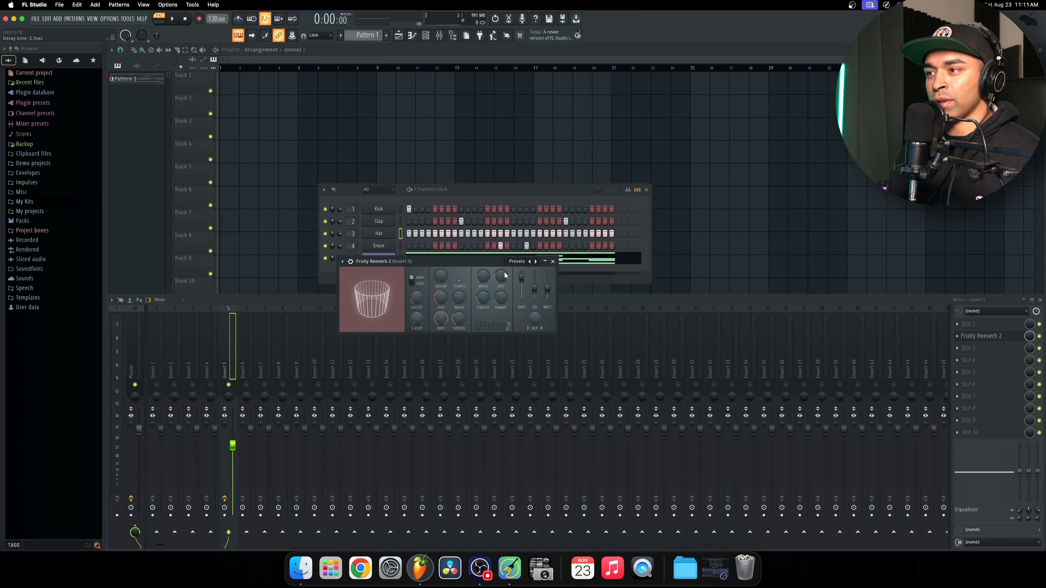
Load Fruity Parametric EQ 2 into slot 5 of Insert 5
key("space")
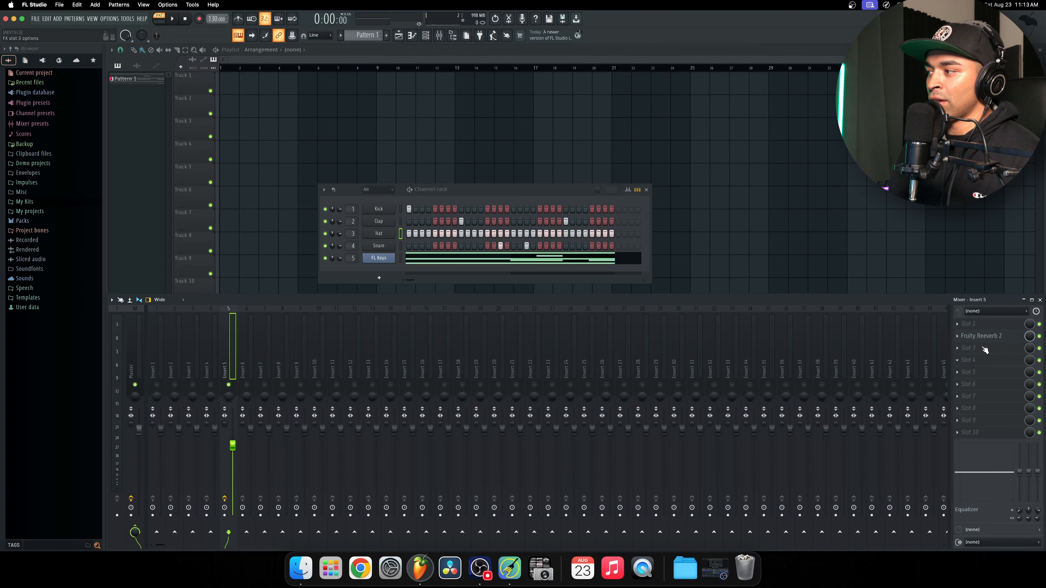
left_click(985, 372)
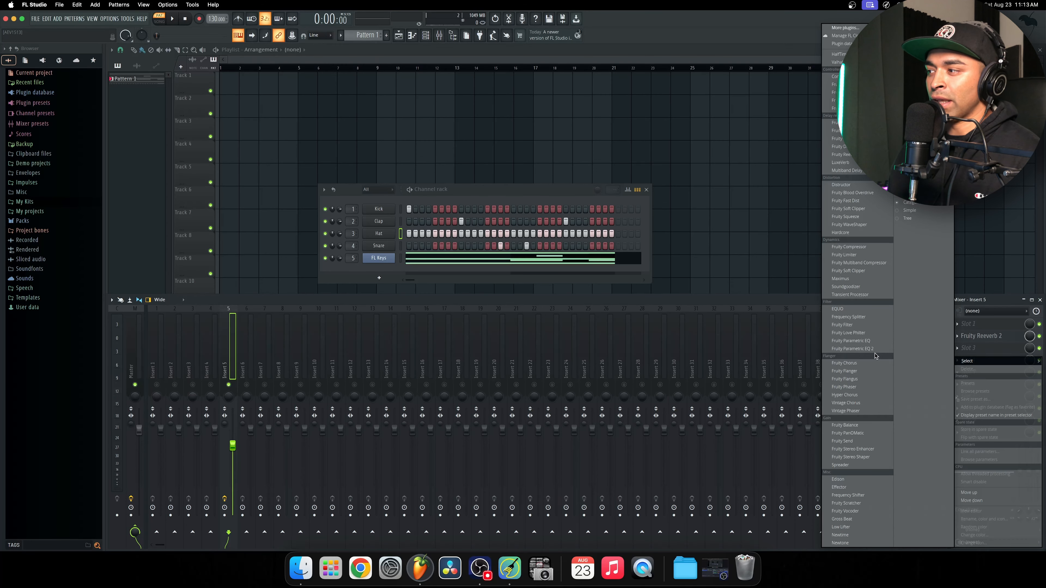
left_click(864, 349)
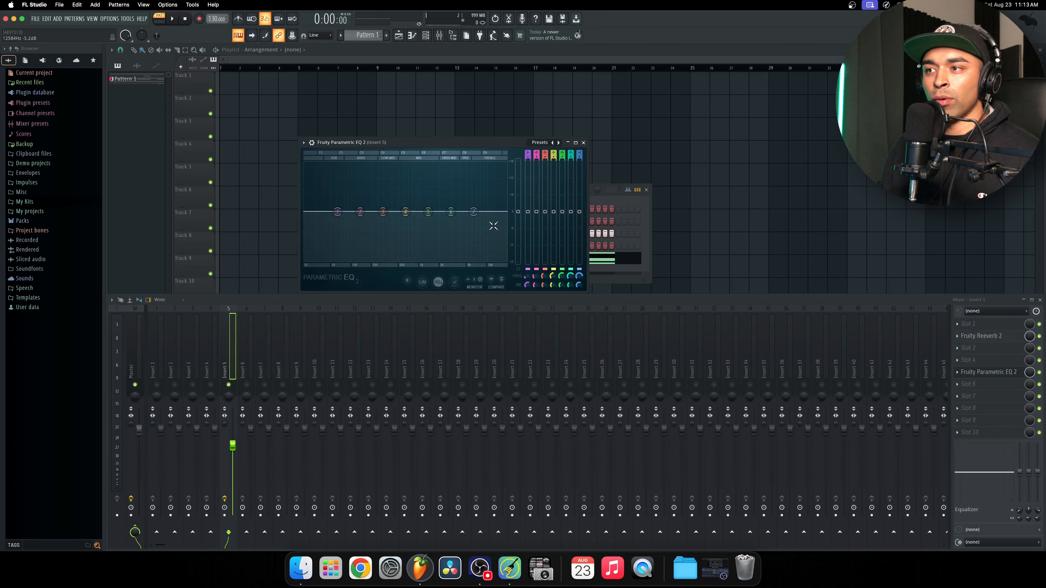
Pull band 1 of the Insert 5 equalizer fully down to cut the low frequencies during playback, and close its window
key("space")
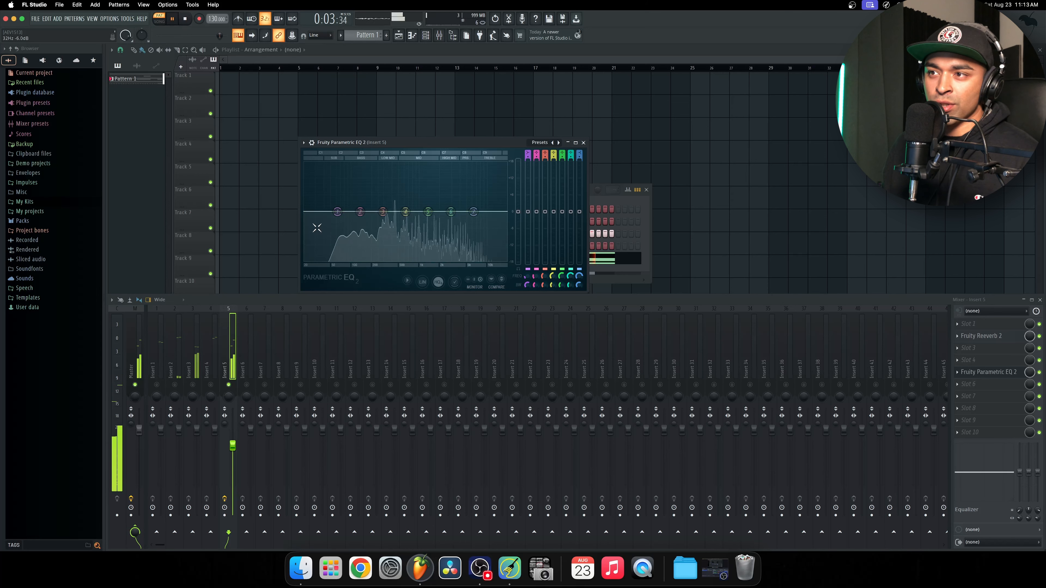
left_click_drag(337, 212, 359, 261)
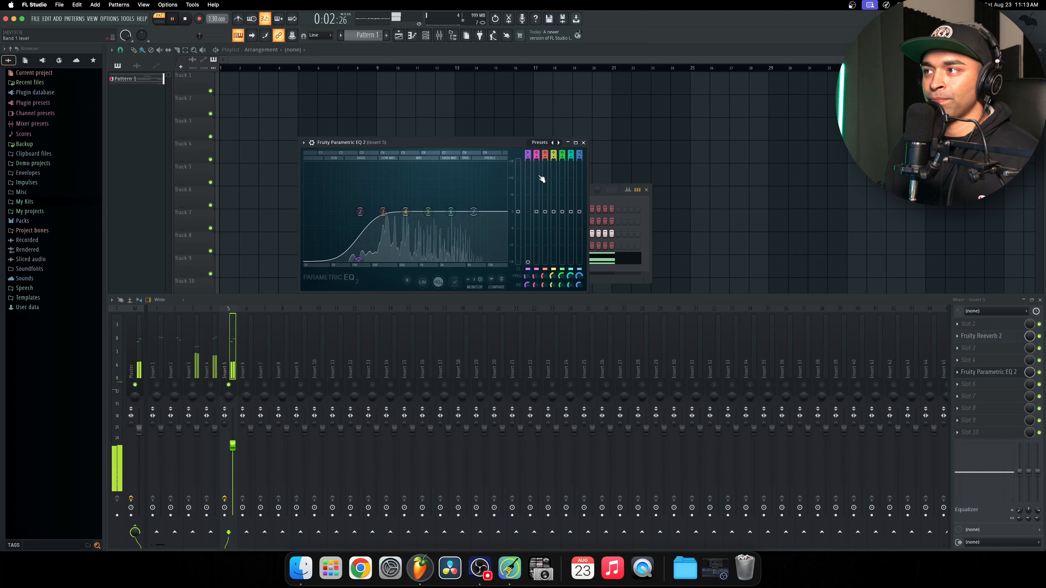
left_click(583, 142)
key("space")
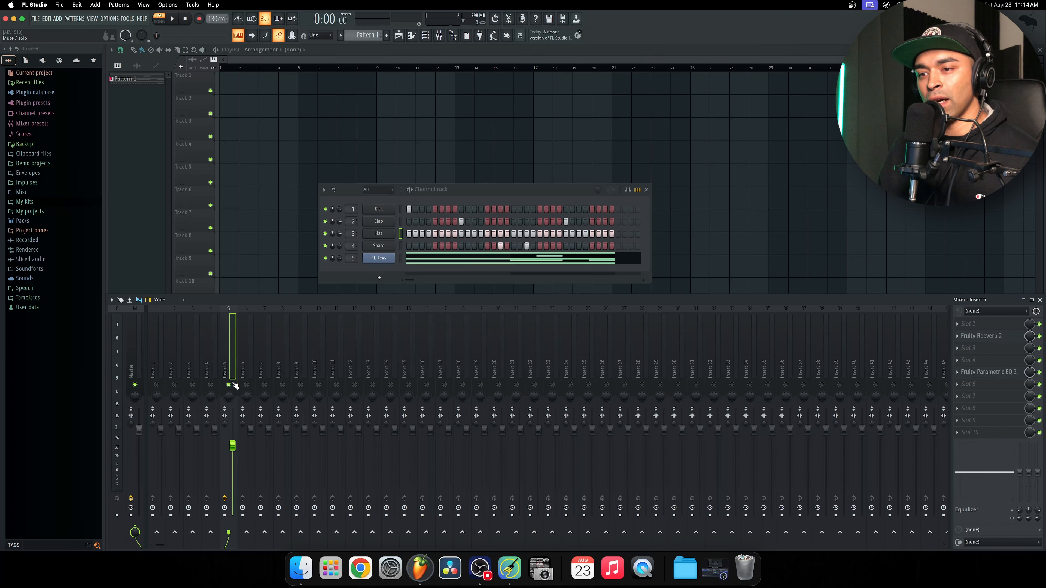
Unsolo Insert 5 and set the project tempo to 140 BPM
key("space")
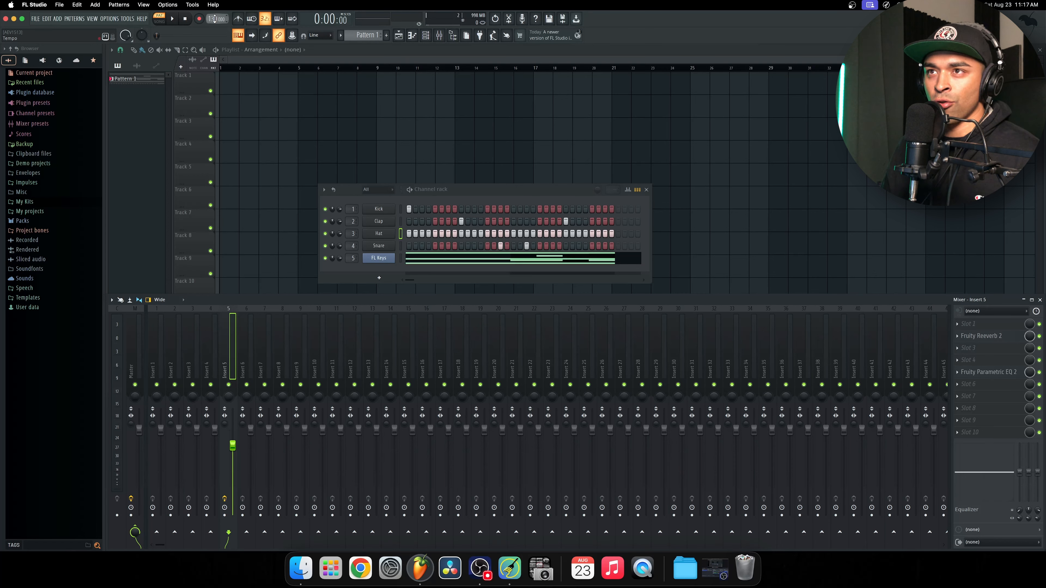
left_click_drag(214, 19, 213, 16)
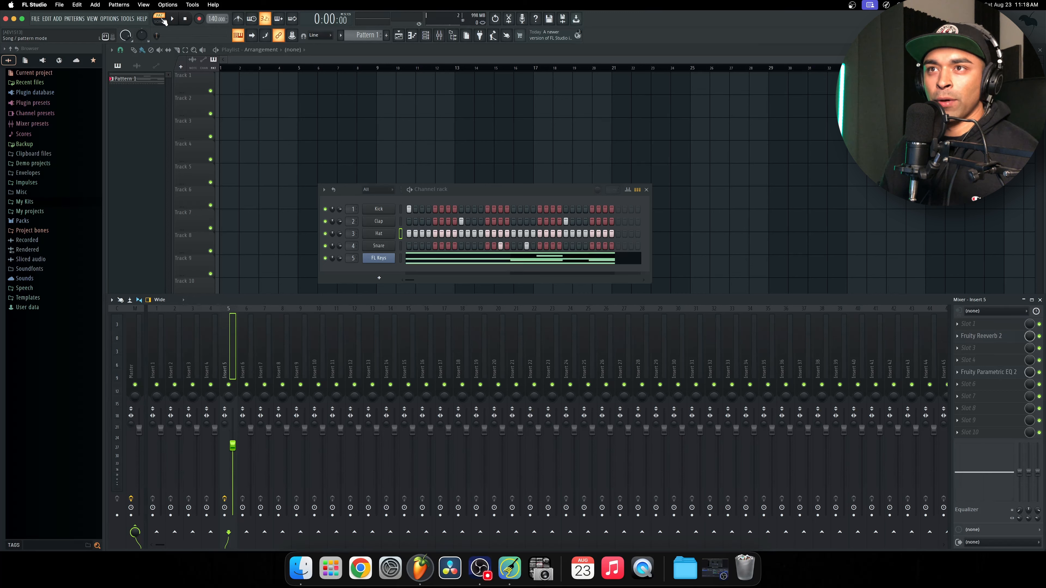
Switch playback to song mode and play the empty playlist from its start
key("space")
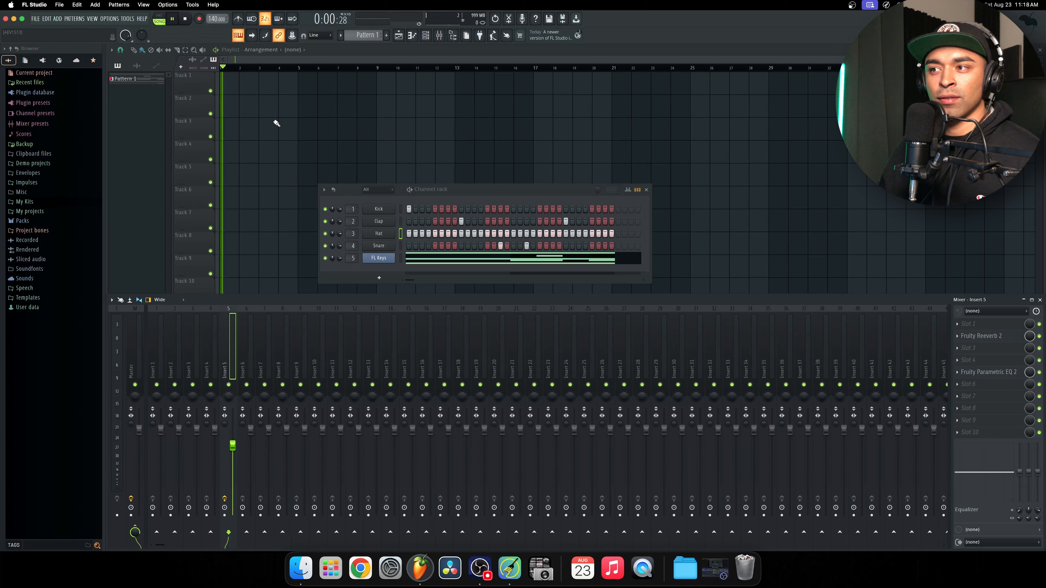
key("space")
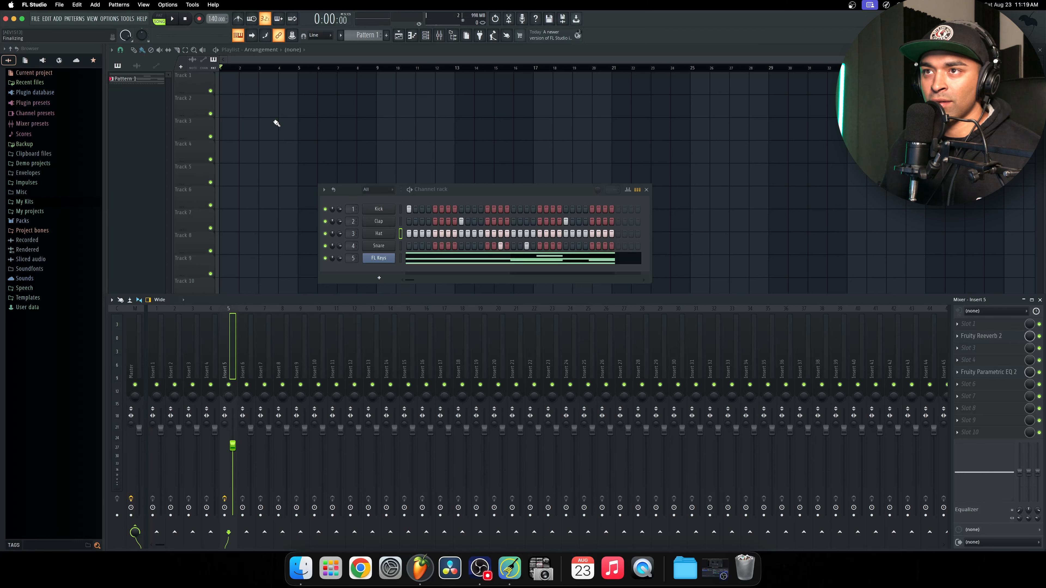
key("space")
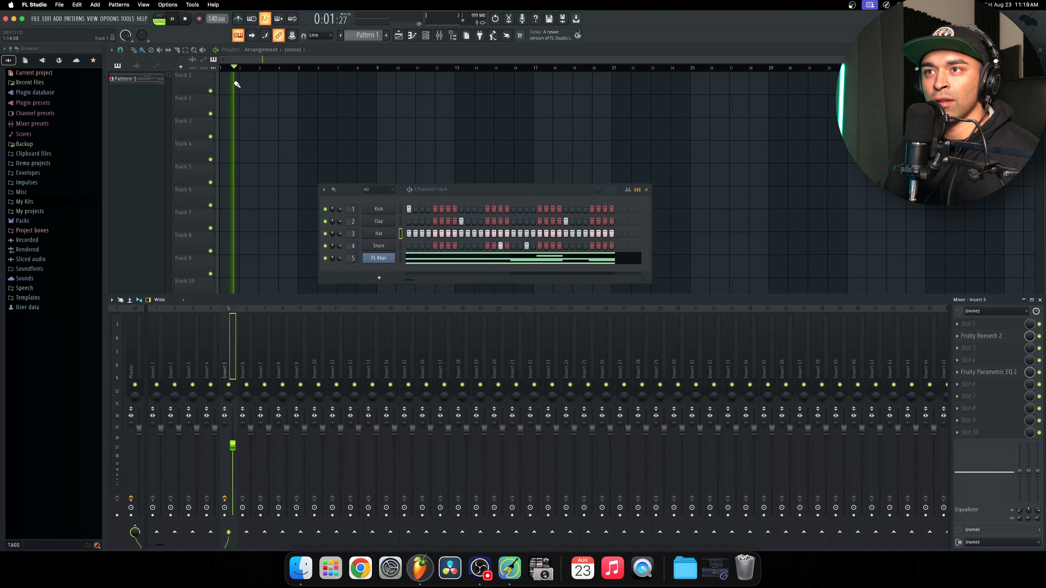
key("space")
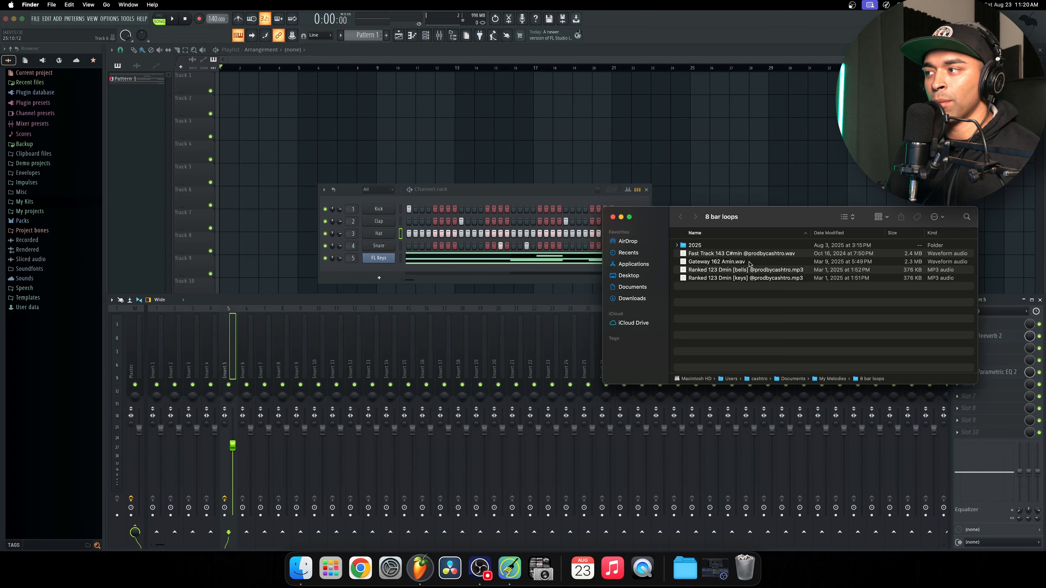
Import Gateway 162 Amin.wav from the 8 bar loops folder to the start of playlist Track 1 and audition it
left_click(749, 263)
left_click_drag(755, 265, 227, 88)
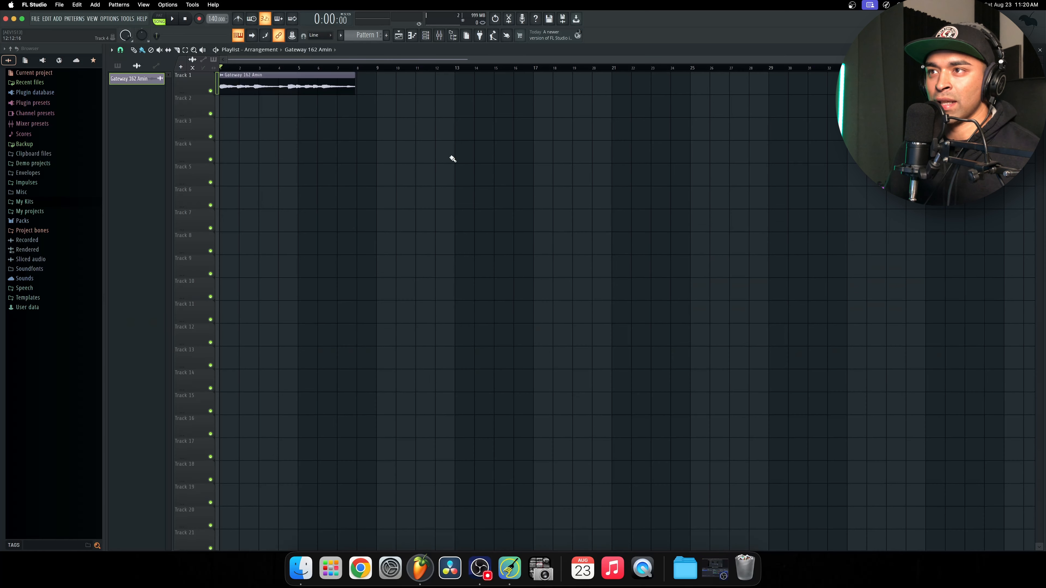
key("space")
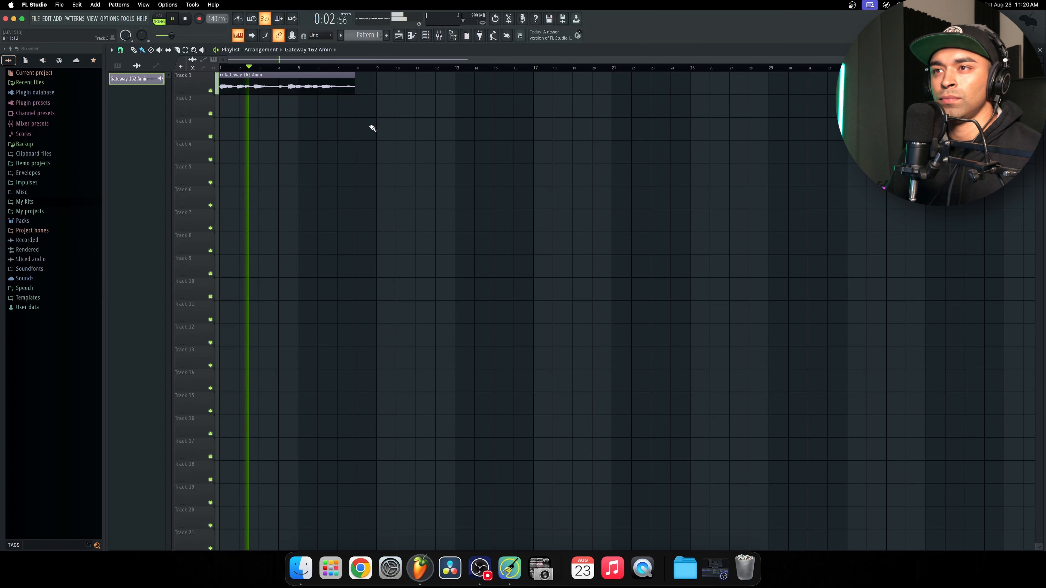
key("space")
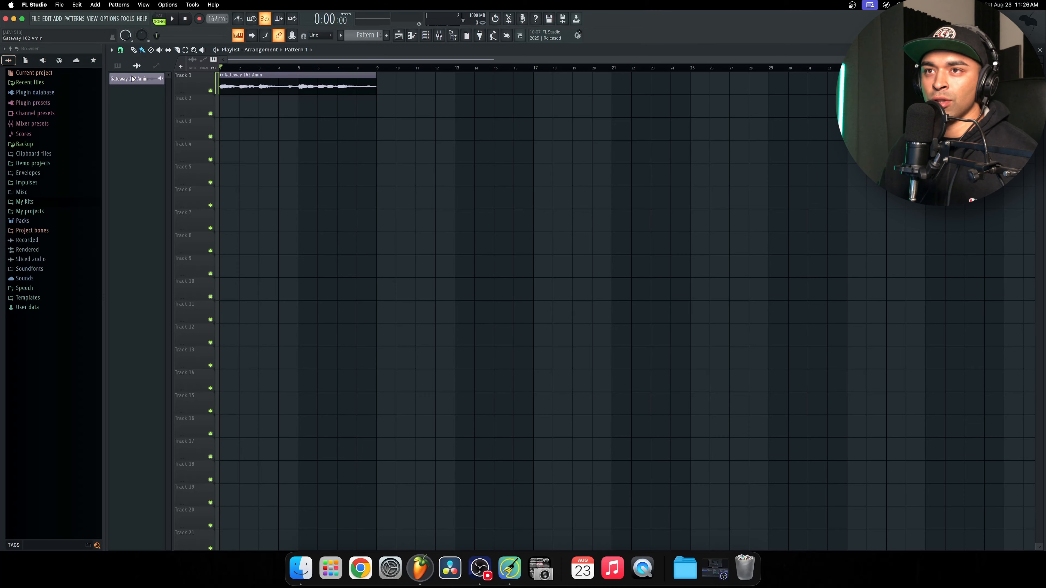
Place Pattern 1 at the start of Track 3 in the playlist
left_click(118, 65)
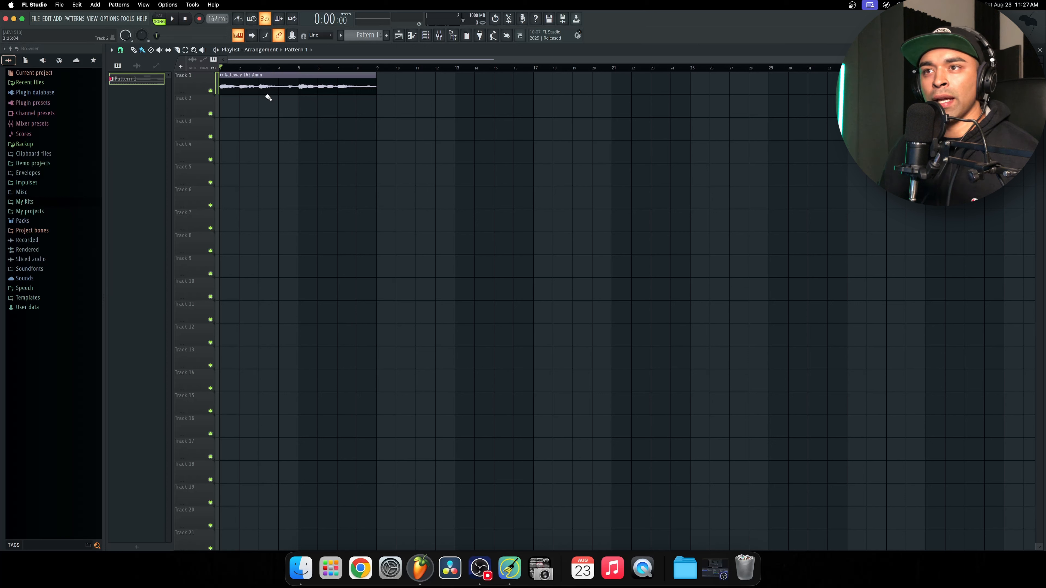
left_click(230, 126)
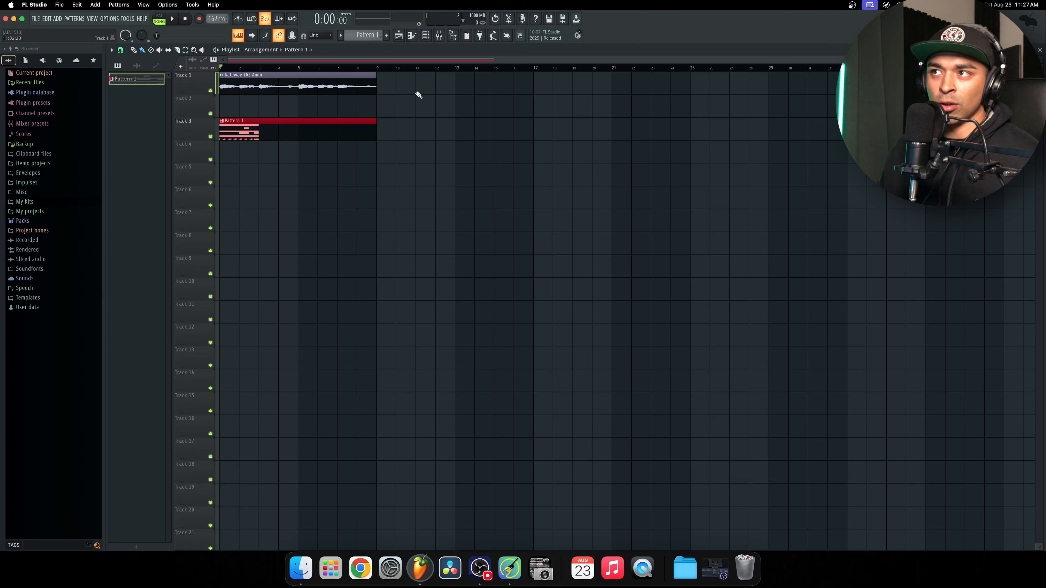
Mute the FL Keys channel in the channel rack and audition the drums with the melody loop
left_click(427, 37)
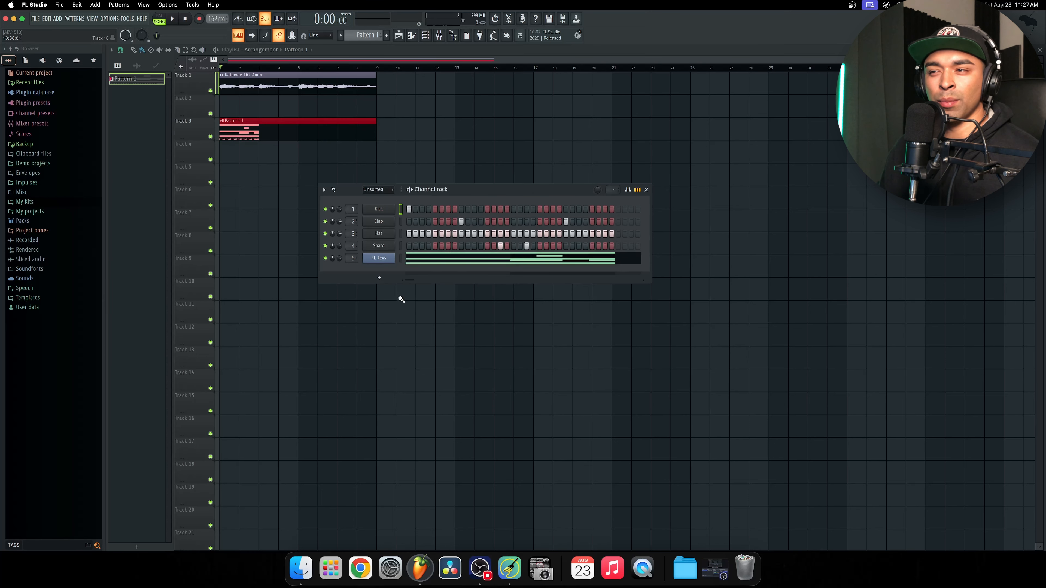
left_click(325, 258)
key("space")
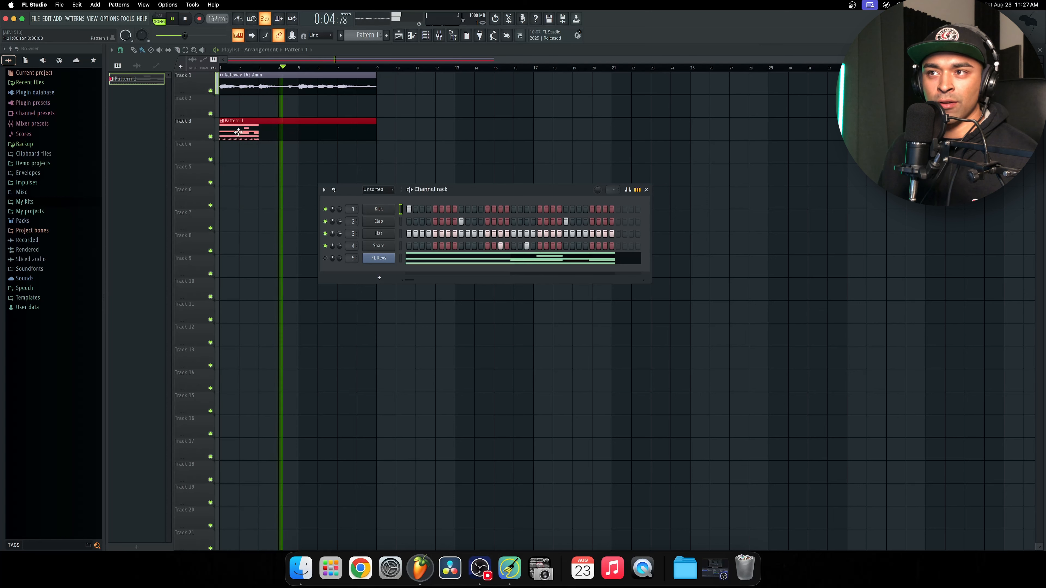
key("space")
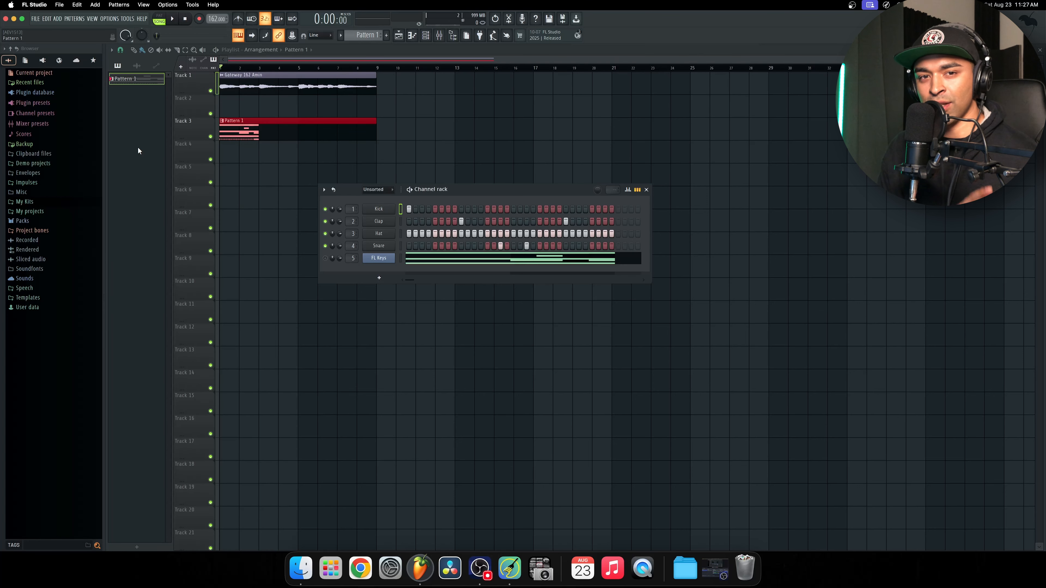
Mute playlist Track 3 and bring up the project's export options
left_click(210, 136)
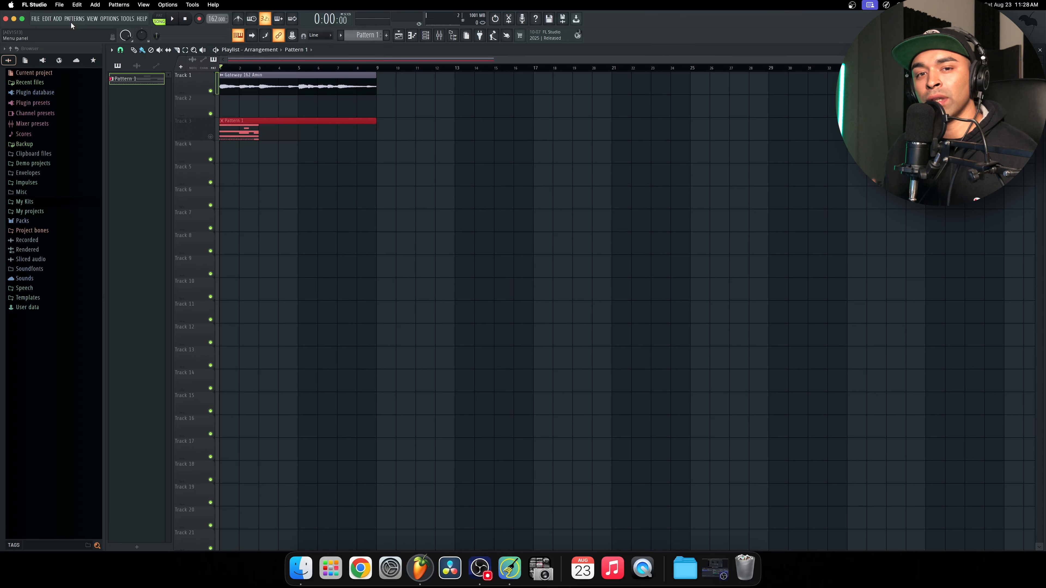
left_click(35, 20)
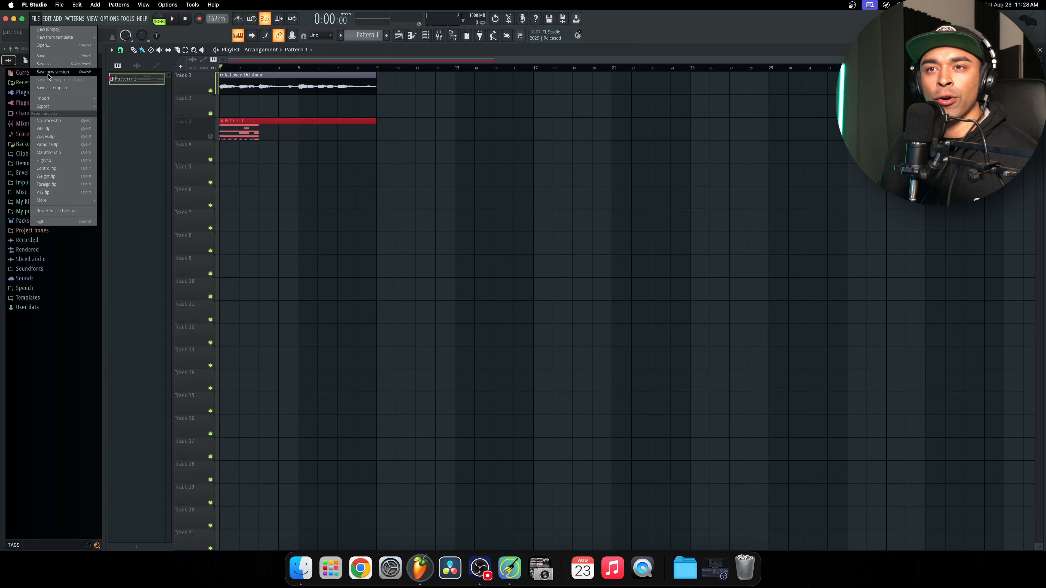
mouse_move(52, 108)
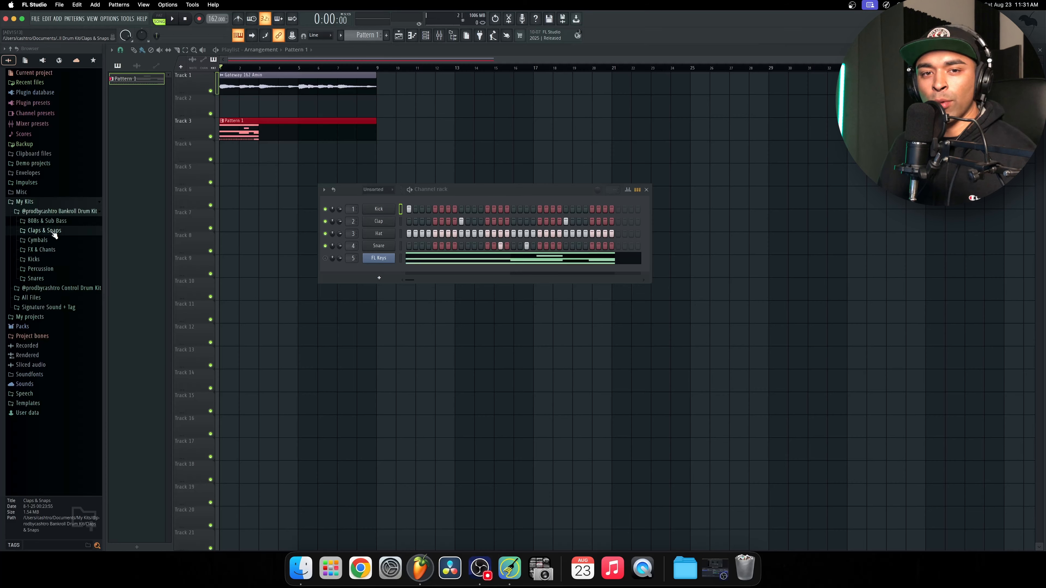
Audition the Claps & Snaps samples in the Bankroll Drum Kit and replace the Clap channel's sample with [Clap] Choppa
left_click(54, 233)
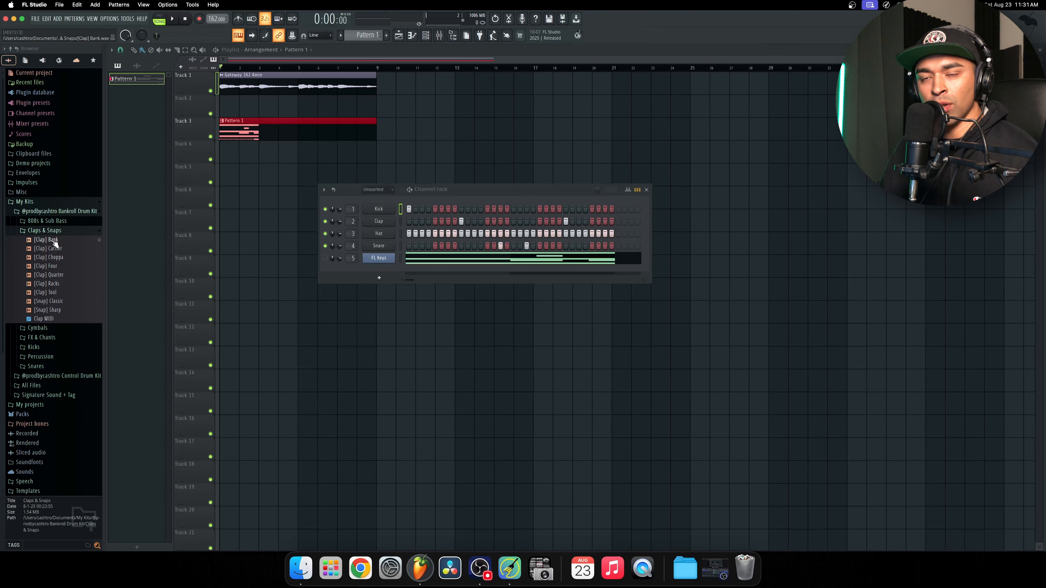
left_click(47, 257)
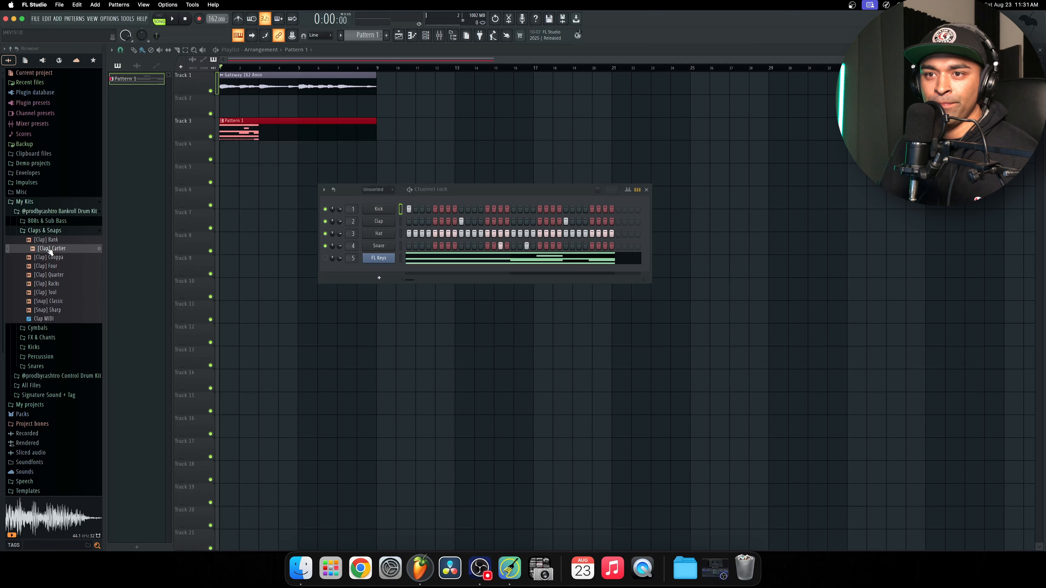
left_click(47, 267)
left_click(47, 275)
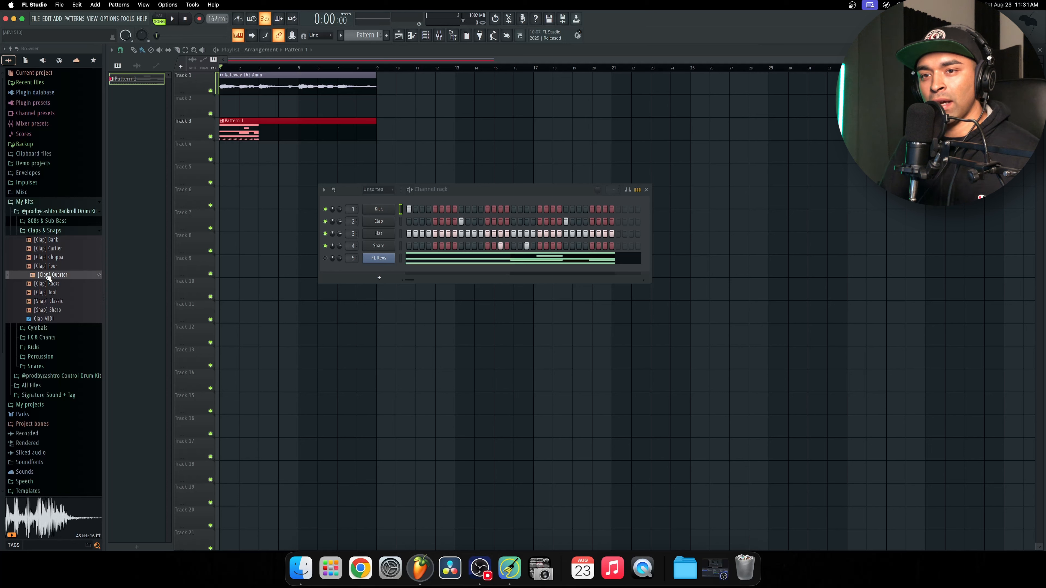
left_click(48, 284)
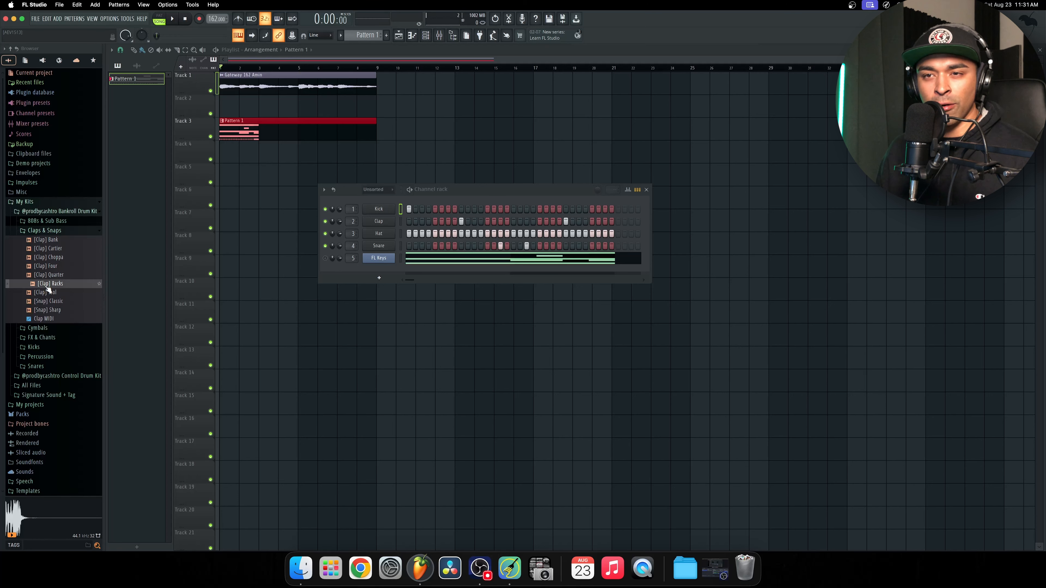
left_click(47, 258)
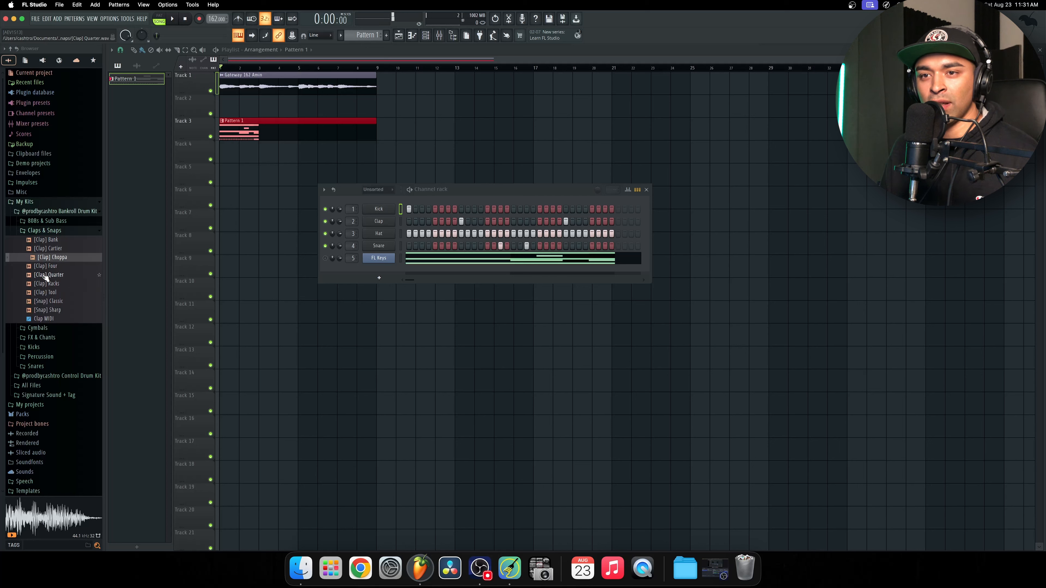
left_click(46, 275)
left_click(52, 258)
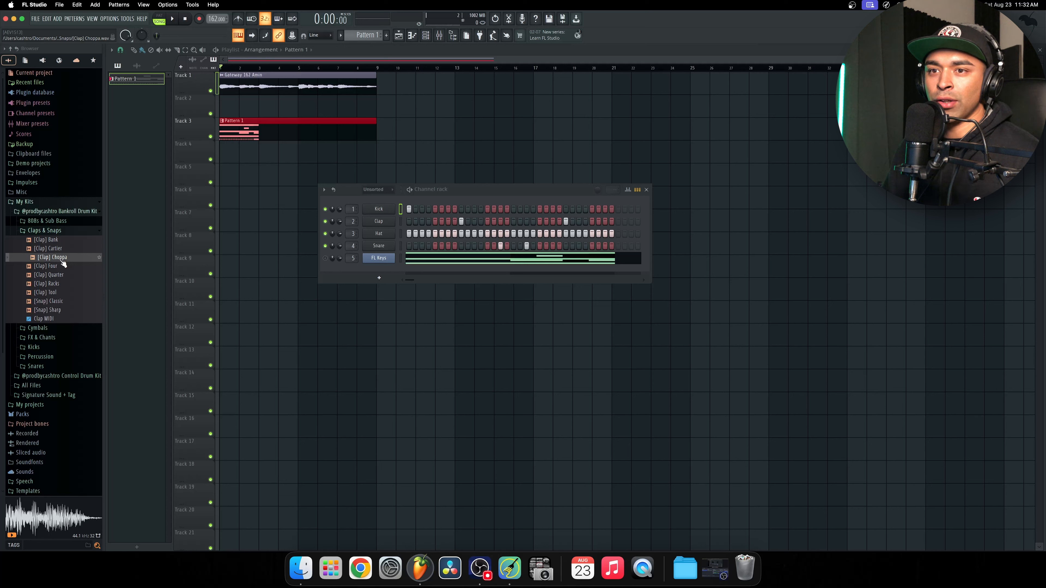
left_click_drag(56, 259, 379, 222)
Replace the Kick channel's sample with [Kick] Muddy from the drum kit's Kicks folder
left_click(45, 231)
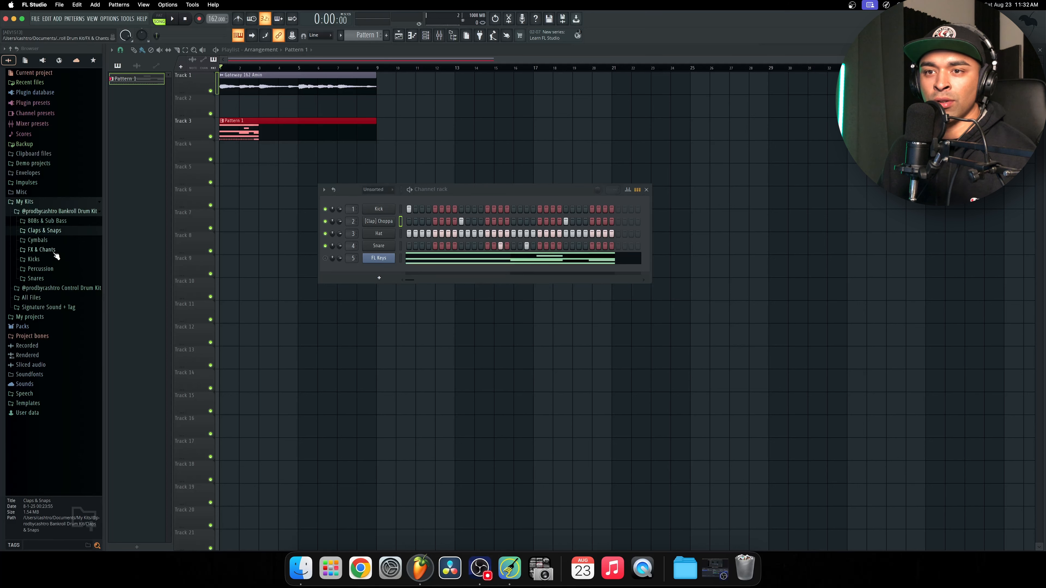
left_click(52, 262)
left_click(46, 286)
left_click_drag(49, 294, 389, 208)
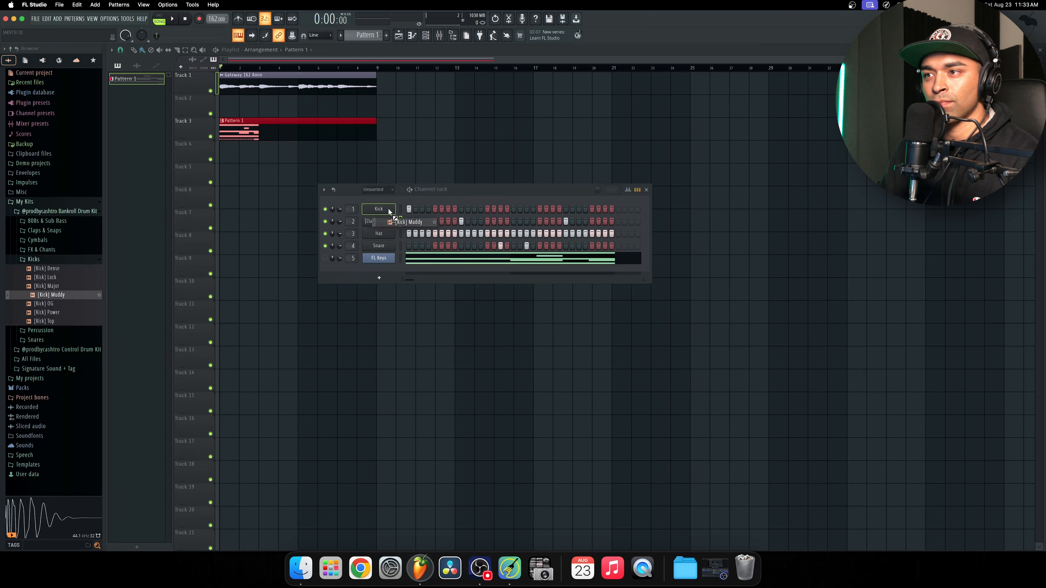
Replace the Hat channel's sample with a hi-hat from the Cymbals folder and the Snare channel's sample with [Snare] Stepper
left_click(38, 240)
left_click_drag(48, 293, 392, 238)
left_click(36, 428)
left_click(57, 367)
left_click_drag(57, 367, 379, 245)
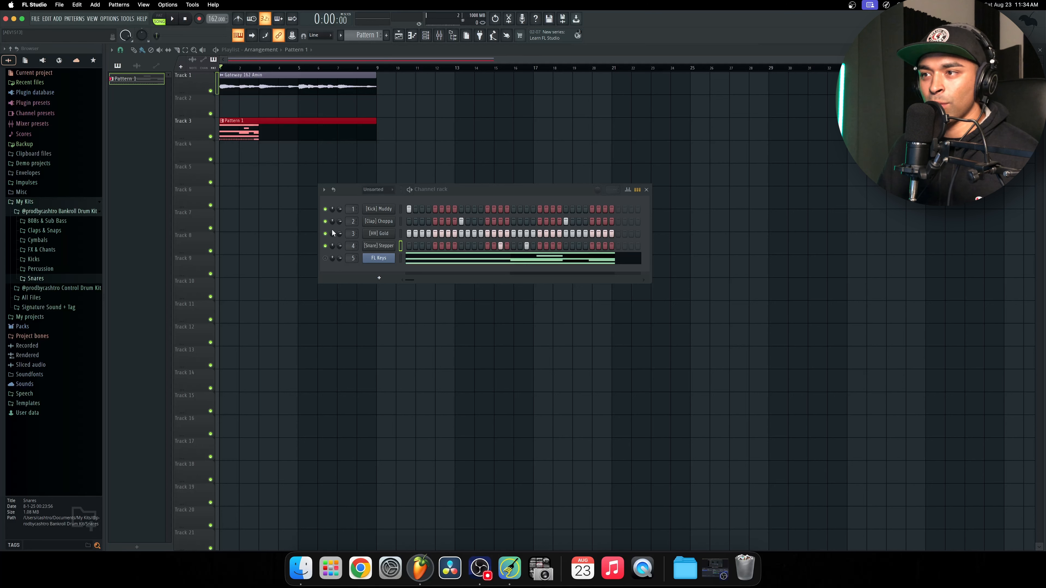
Refill the hi-hat channel with a hit on every 2 steps and audition the pattern
right_click(387, 239)
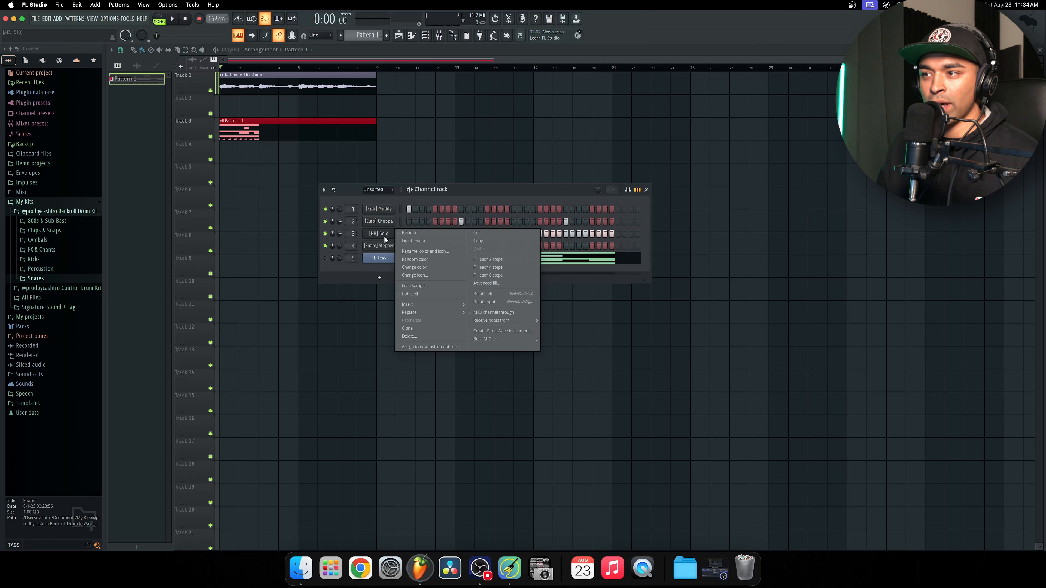
left_click(492, 260)
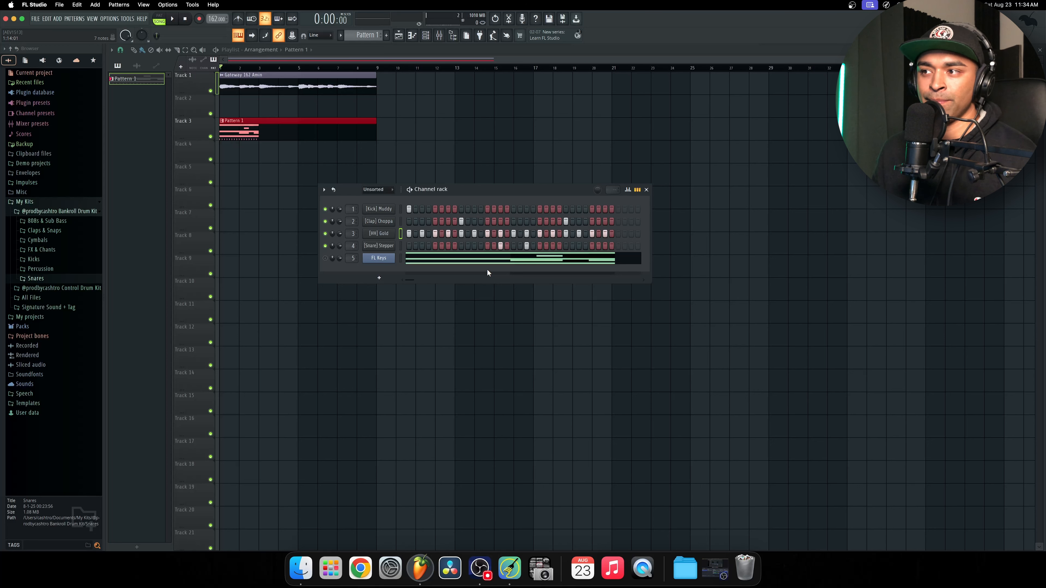
key("space")
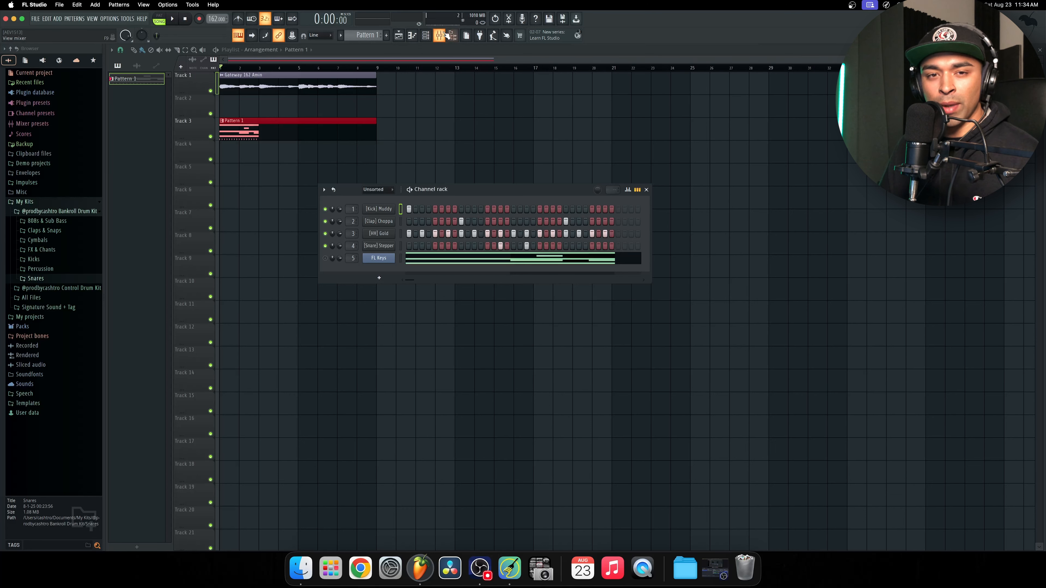
Extend the kick part in the piano roll with hits at bars 3 and 5, on beat 2 of bars 4 and 6, and around bar 7
left_click(413, 36)
scroll(376, 163, "down", 3)
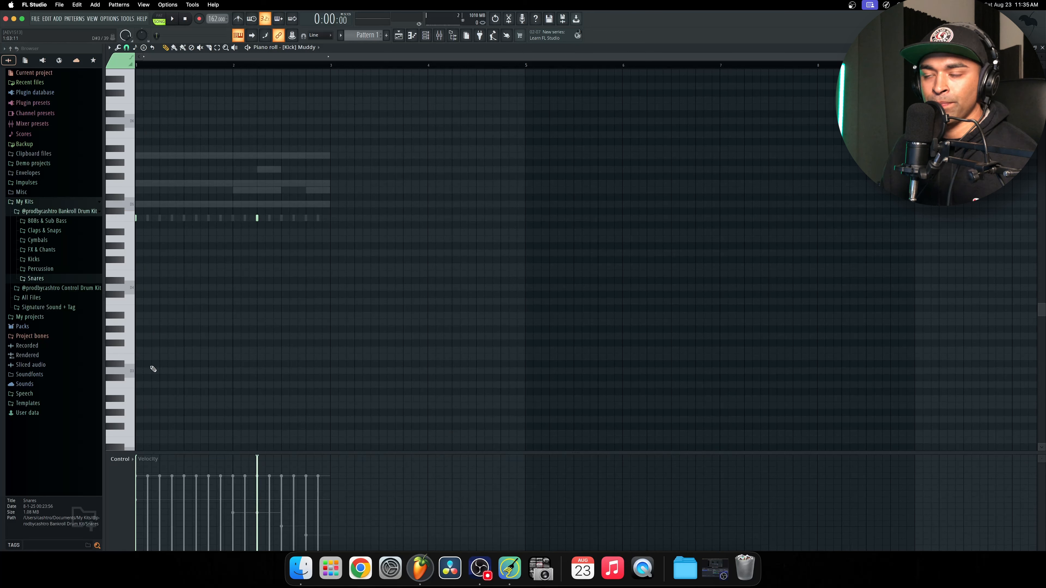
key("space")
left_click(331, 219)
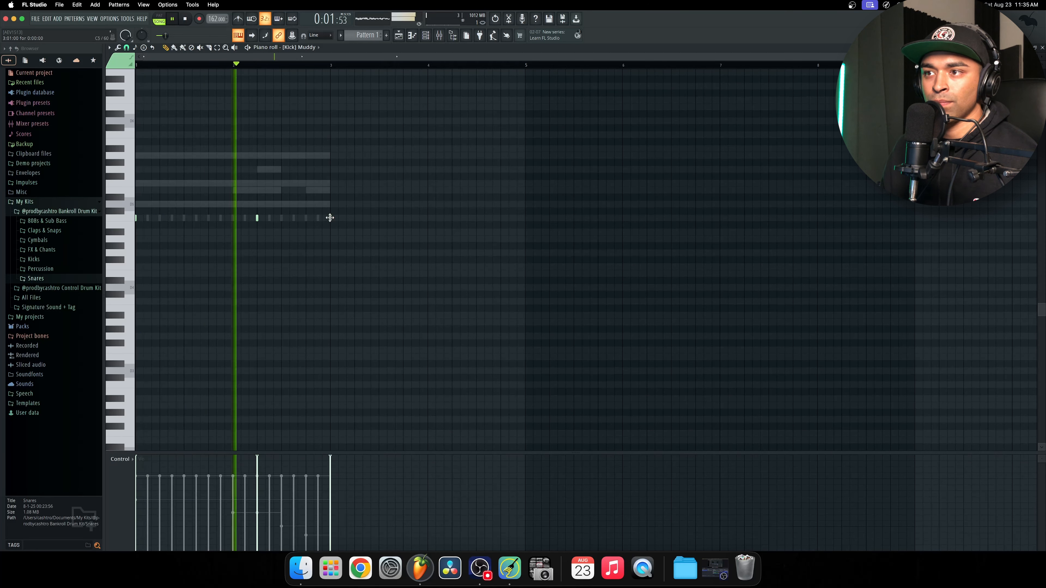
left_click(452, 218)
left_click(525, 218)
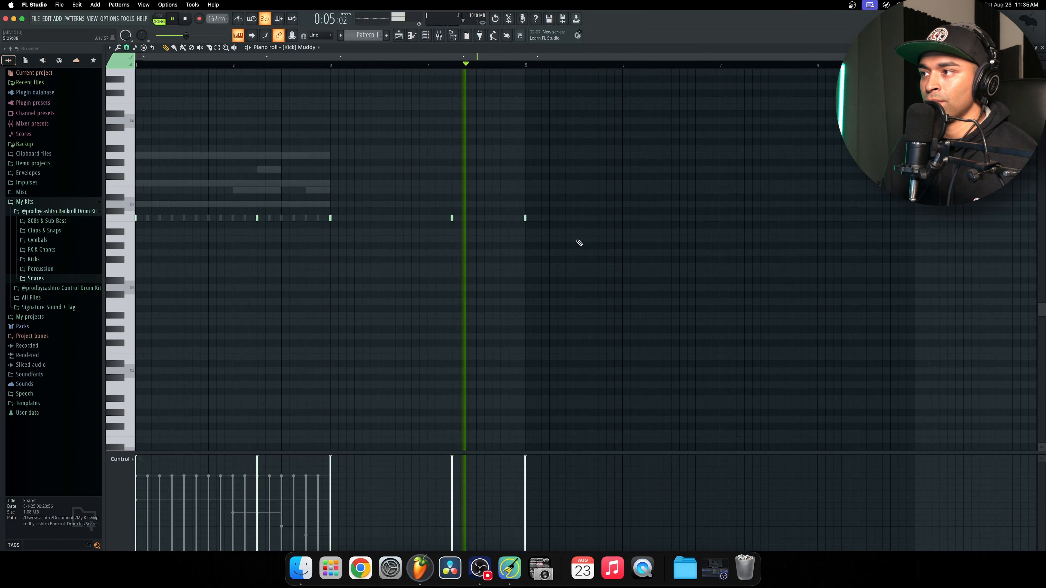
left_click(647, 219)
key("space")
left_click(704, 219)
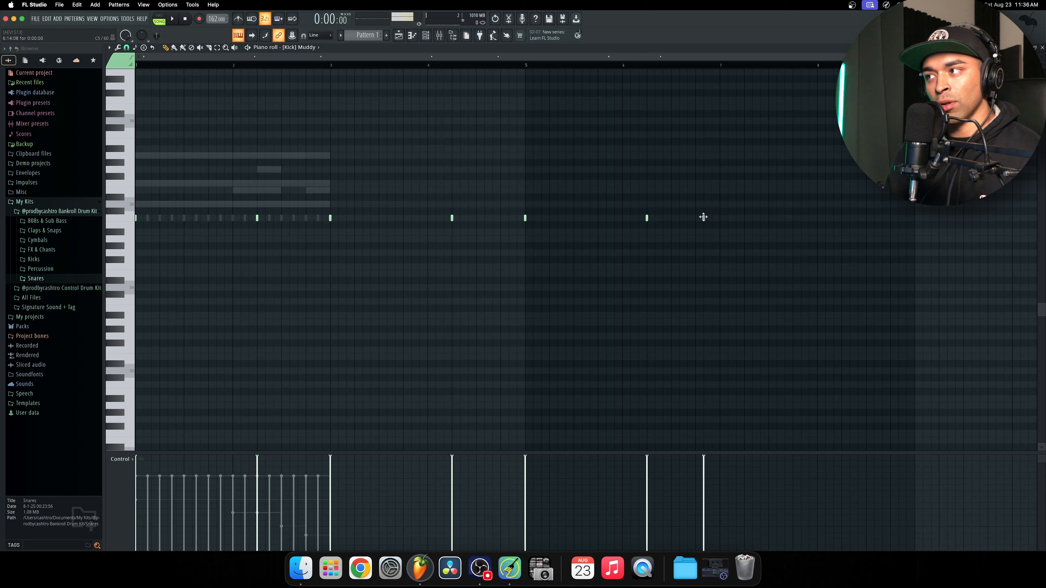
left_click(735, 219)
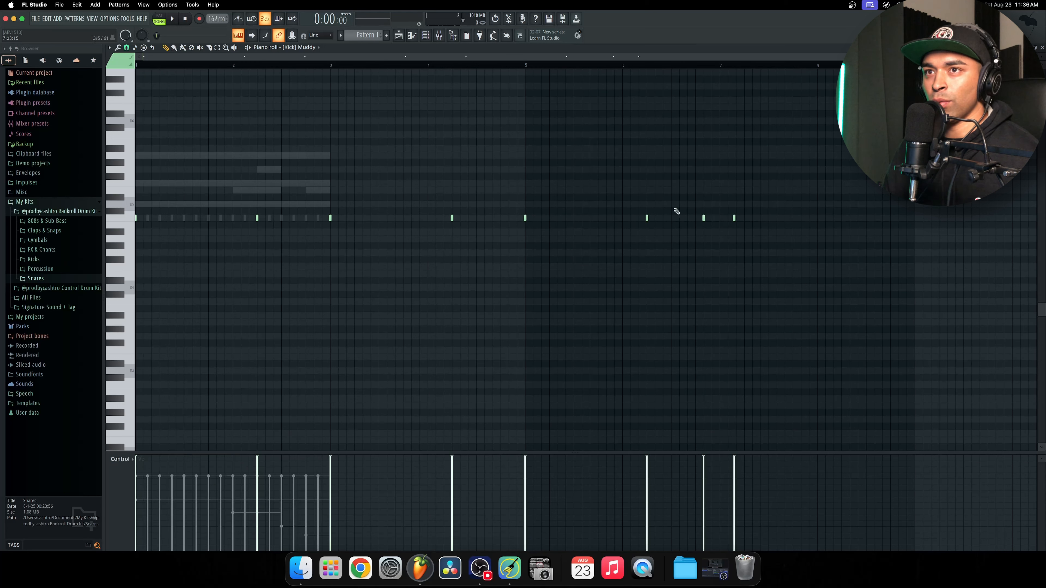
Set the piano roll snap to Step and duplicate the four [Clap] Choppa hits across bars 5 to 8
left_click(126, 47)
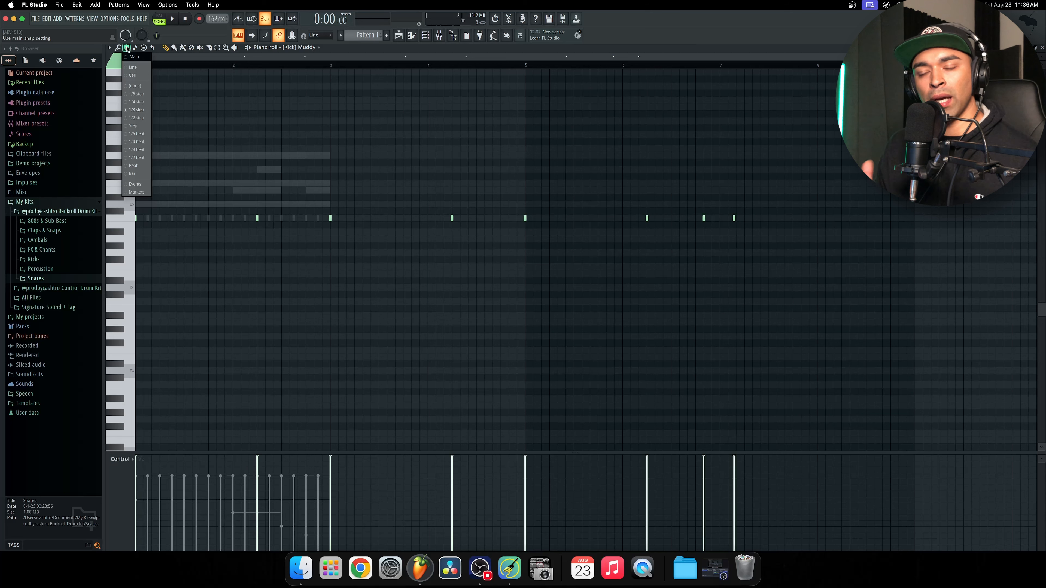
left_click(136, 126)
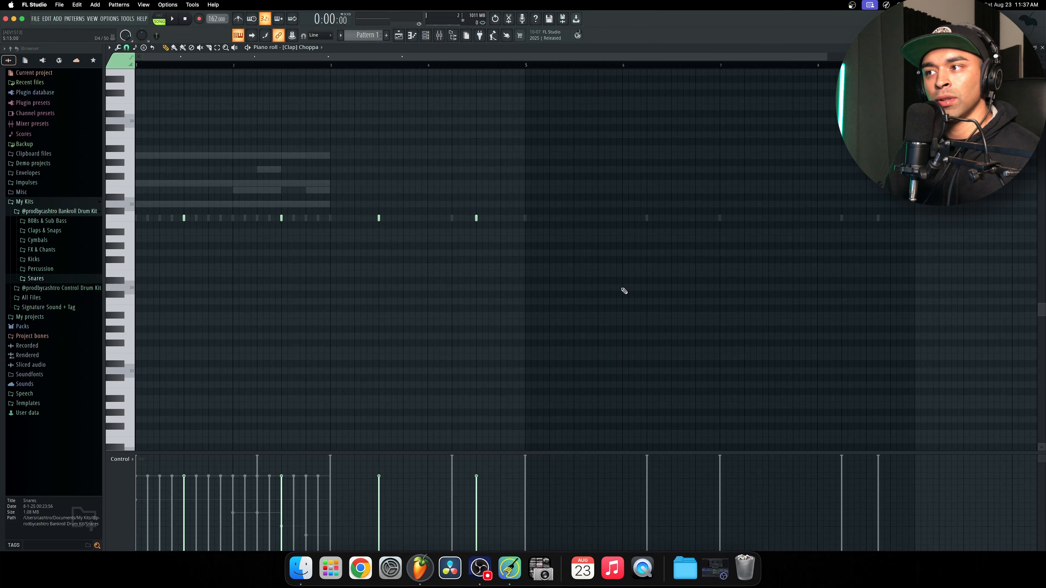
left_click_drag(665, 306, 157, 107)
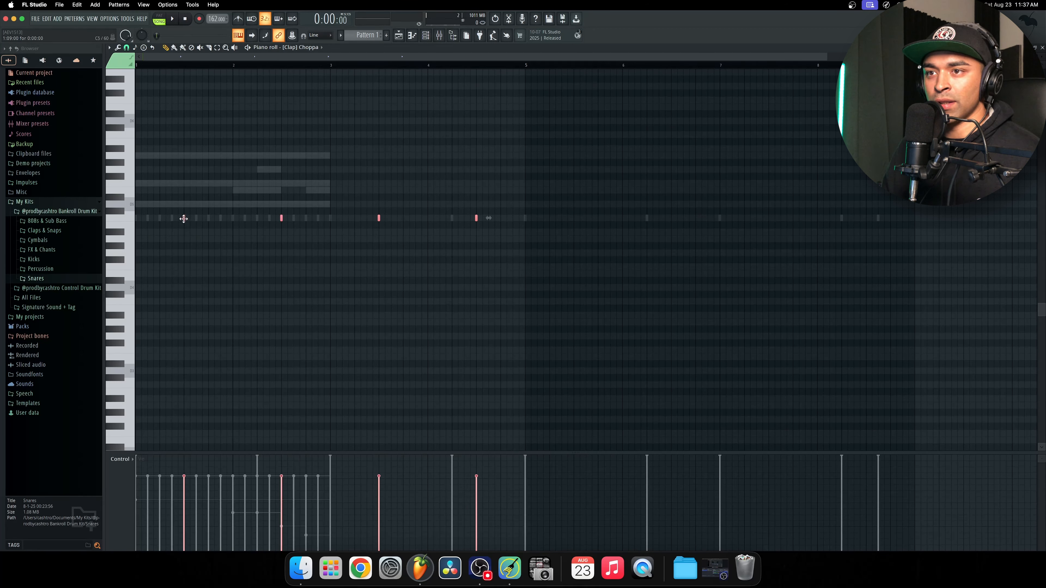
left_click_drag(184, 218, 573, 218)
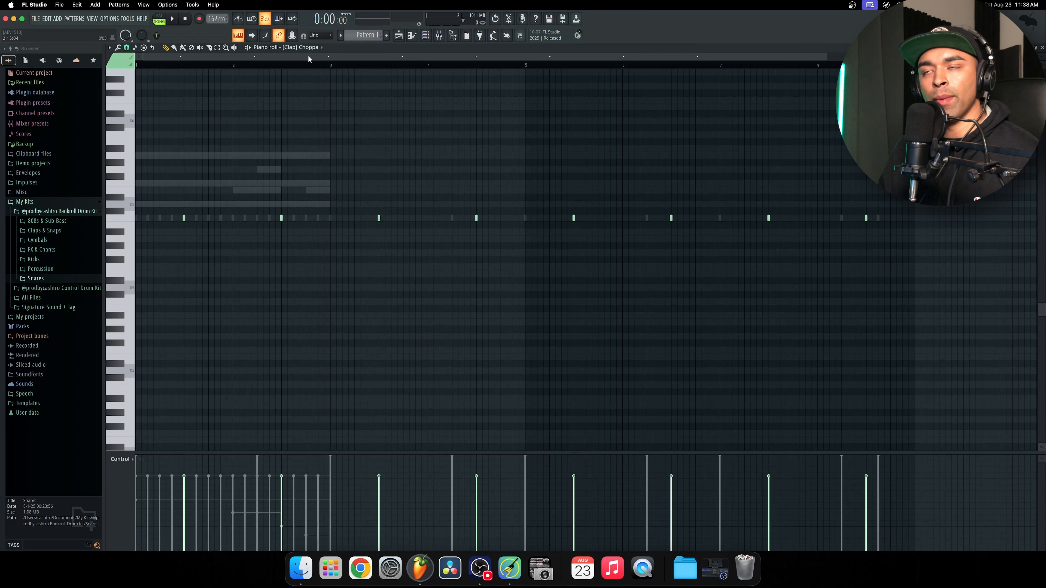
Extend the hi-hat and snare parts through bar 8 in their piano rolls, and play back the arrangement
left_click(307, 47)
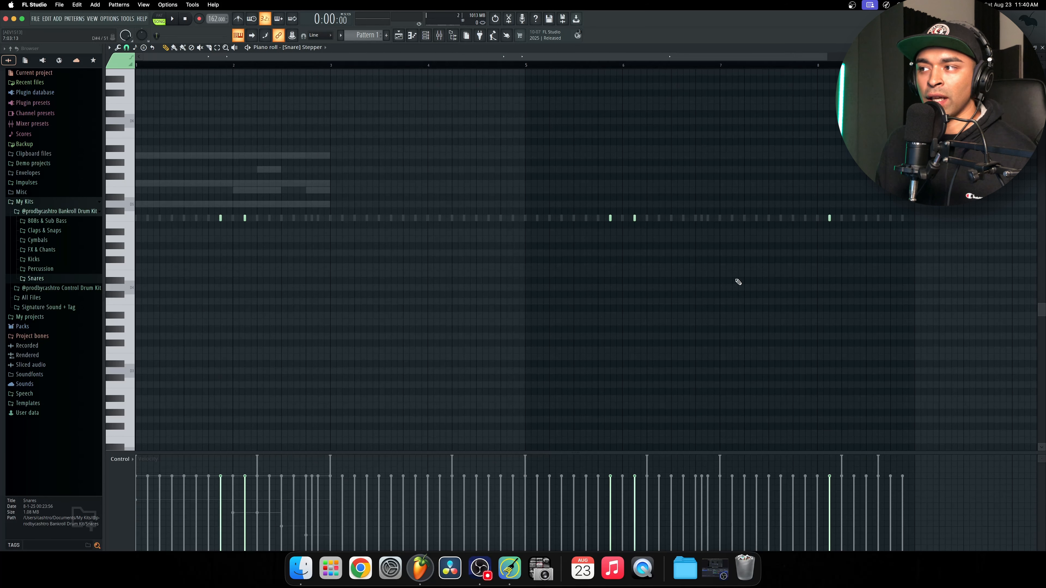
left_click(413, 37)
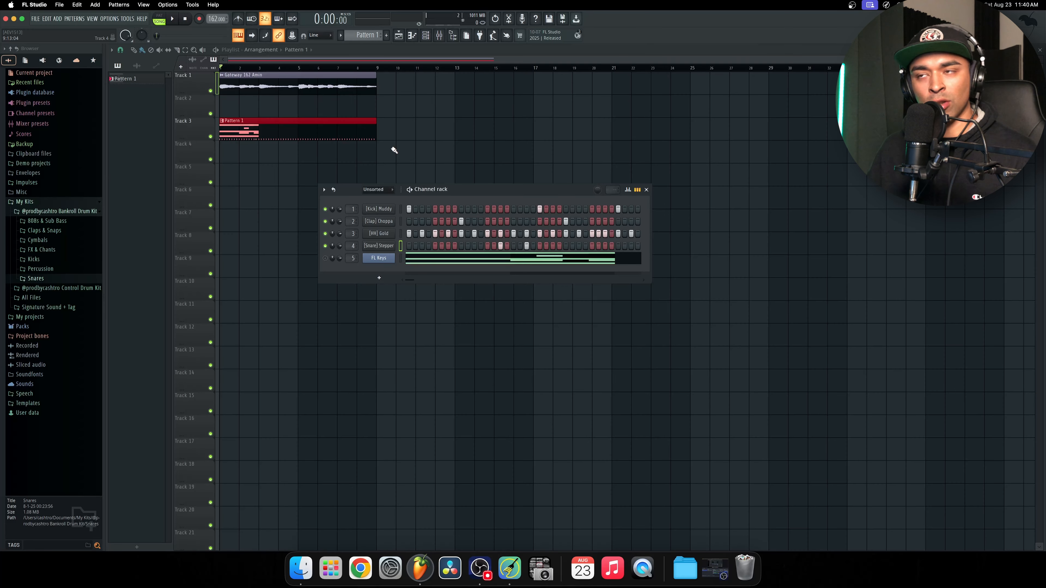
key("space")
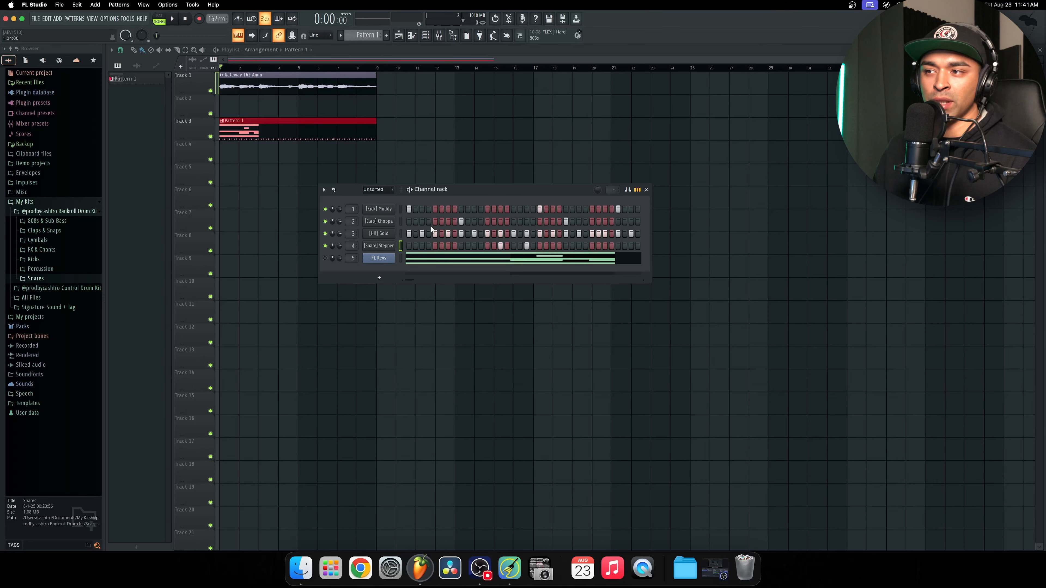
Delete the FL Keys channel and close the channel rack
right_click(379, 258)
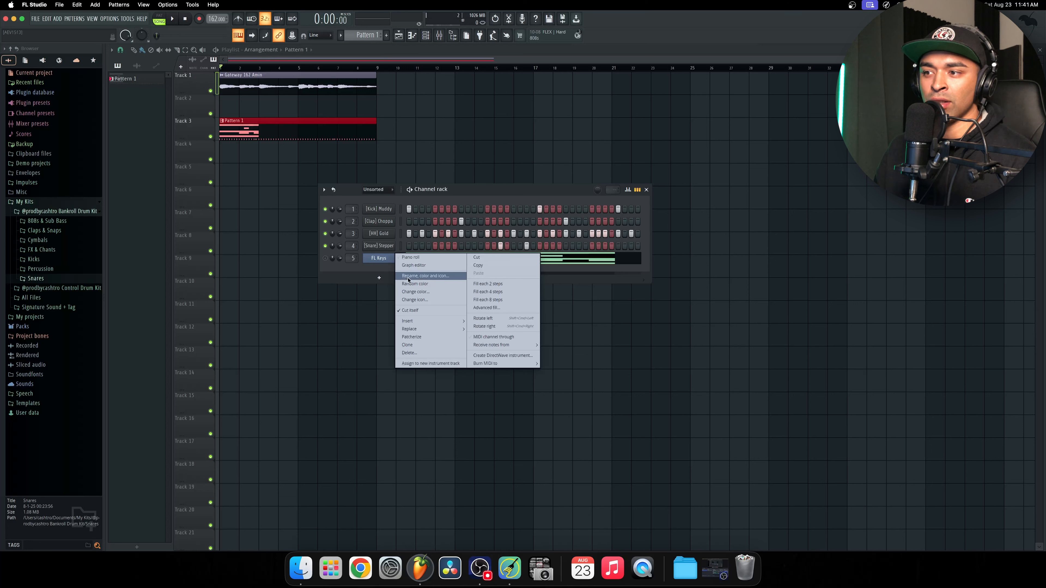
left_click(409, 353)
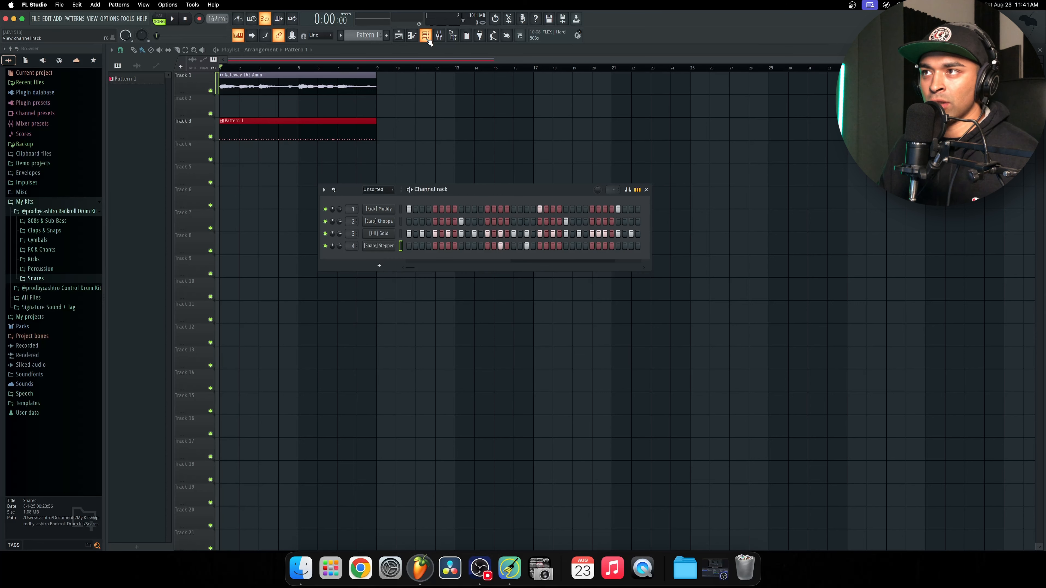
left_click(427, 39)
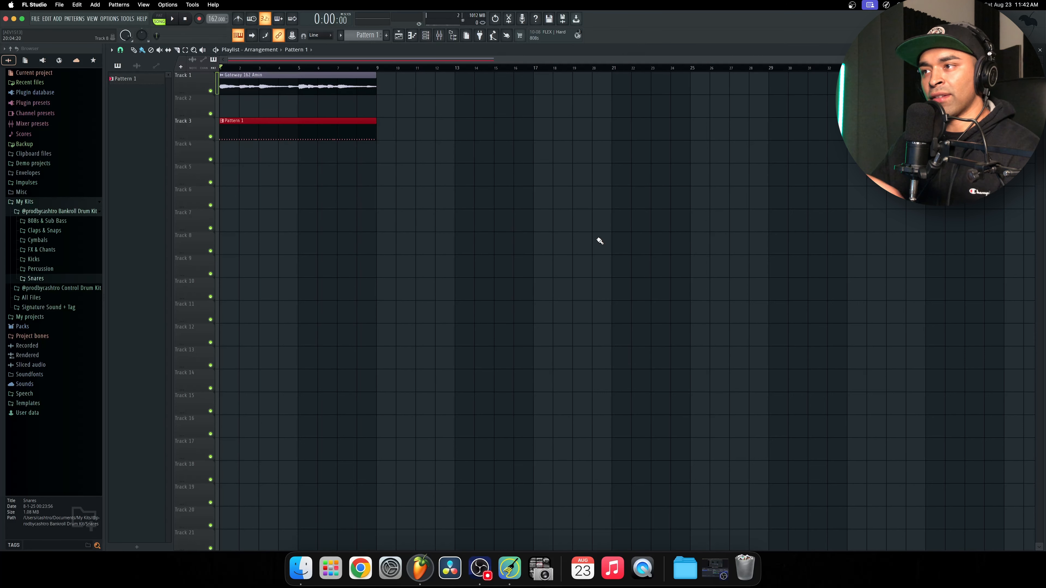
Remove the Pattern 1 clip from playlist track 3 and split Pattern 1 by channel
scroll(387, 159, "up", 3)
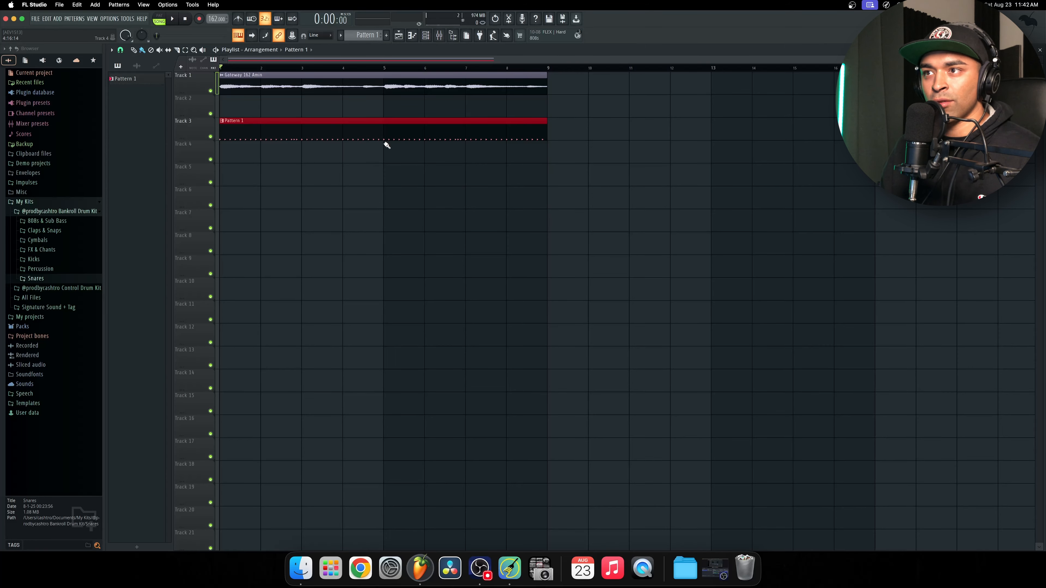
right_click(355, 133)
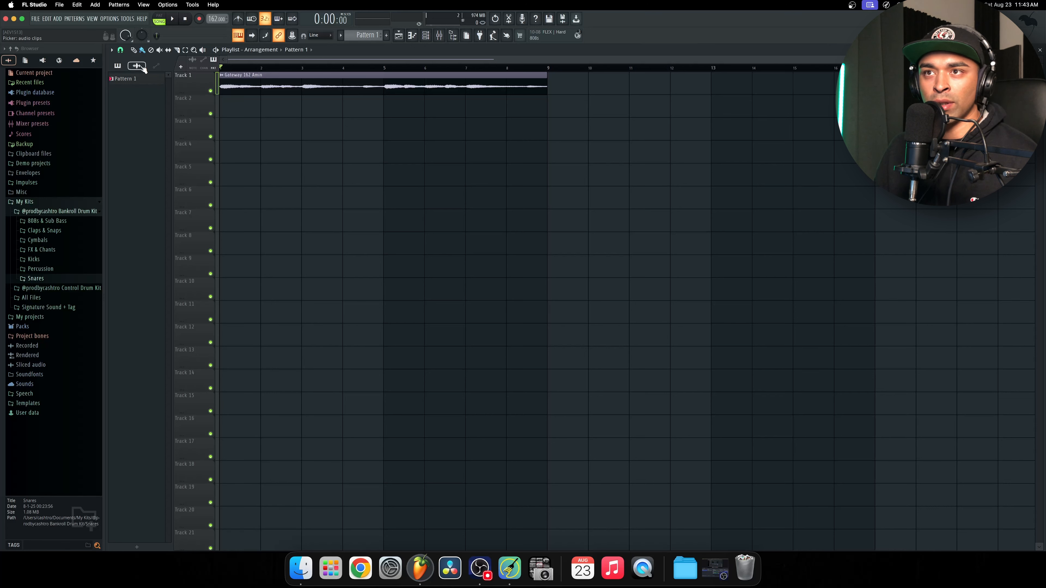
left_click(137, 67)
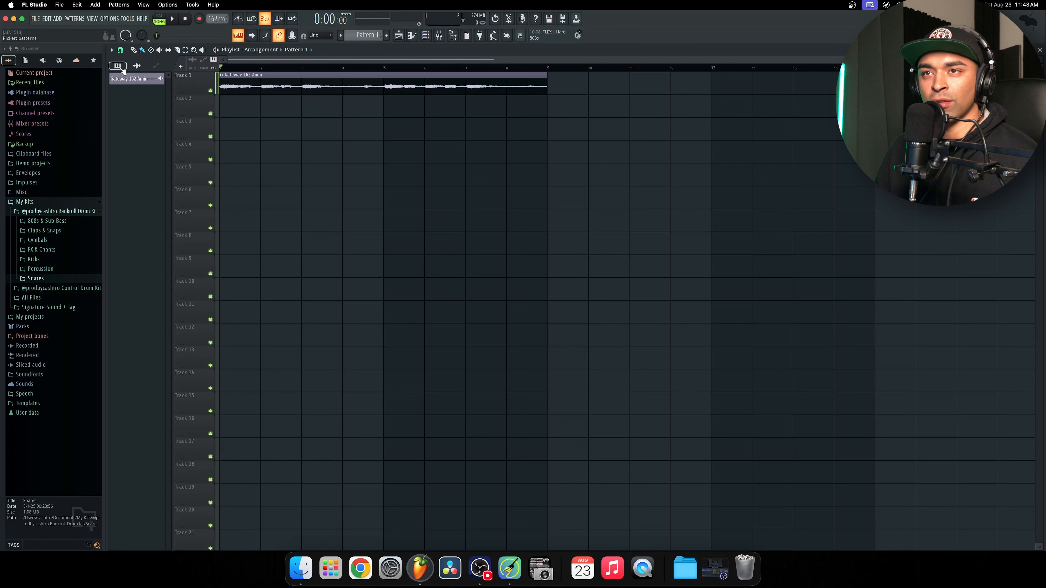
left_click(118, 66)
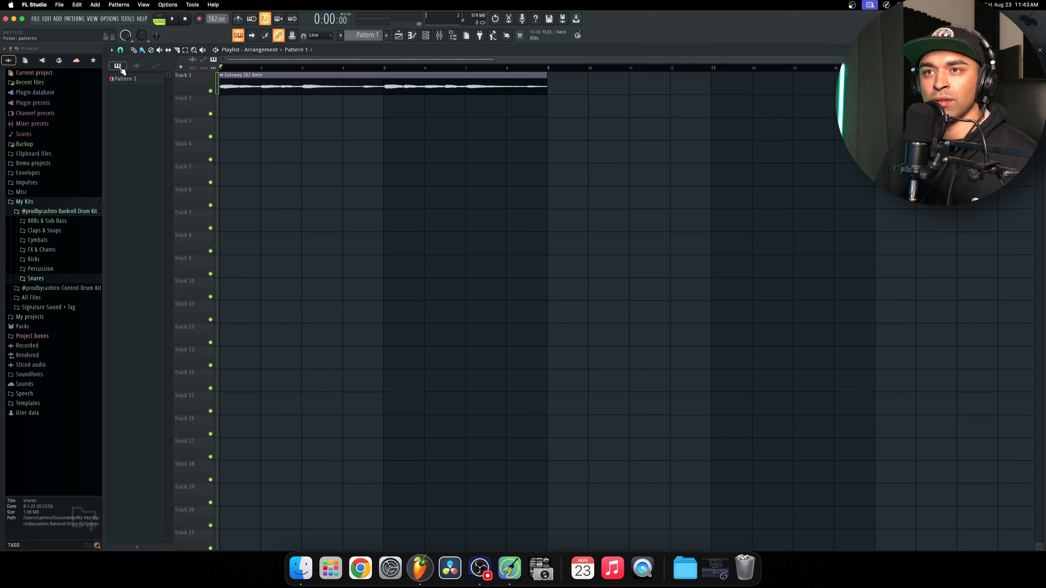
right_click(135, 84)
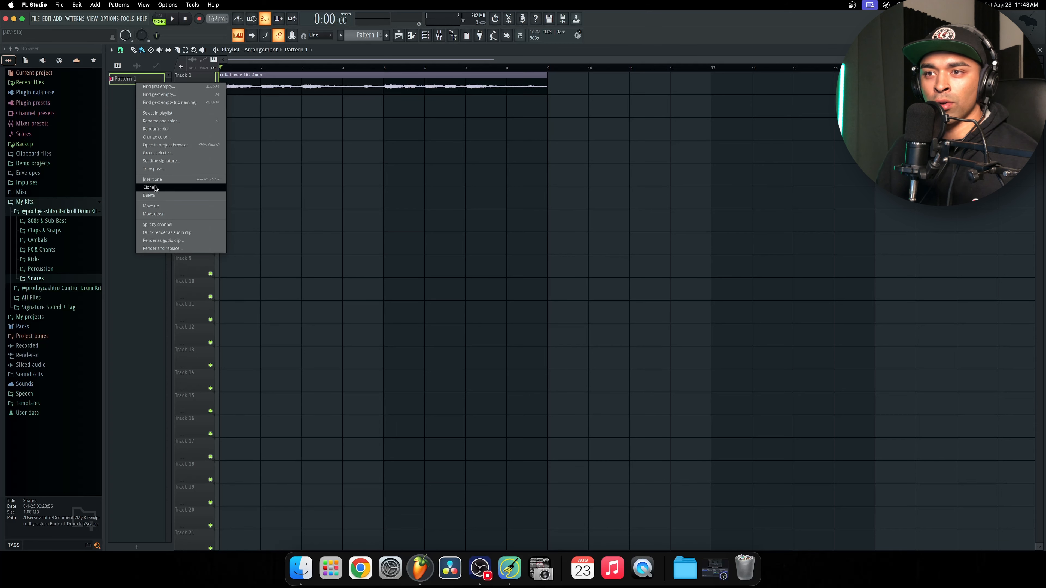
left_click(153, 225)
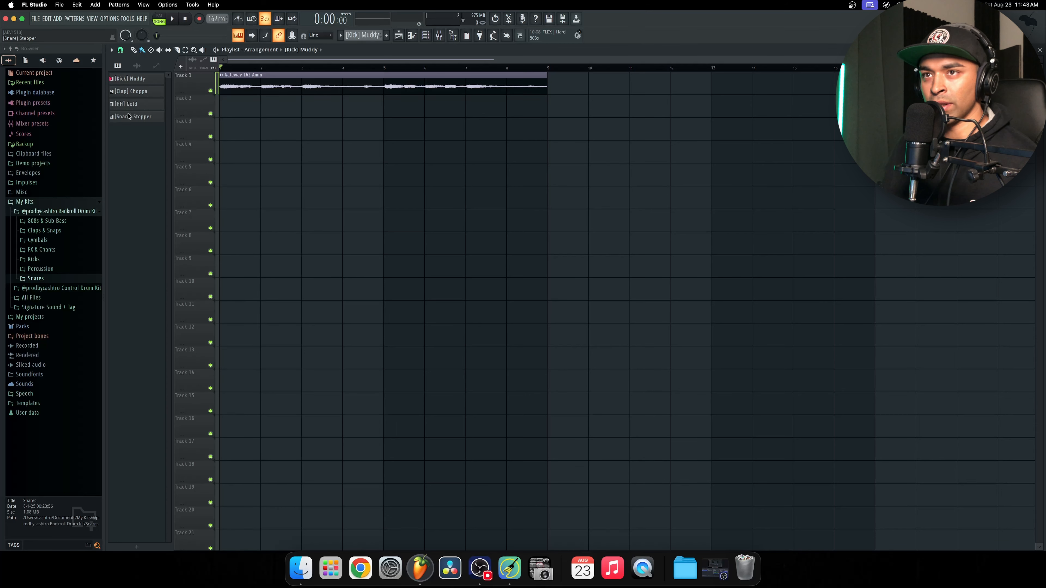
Place the kick, clap, hi-hat and snare patterns together on playlist tracks 2 to 5, starting at bar 1
left_click(143, 84)
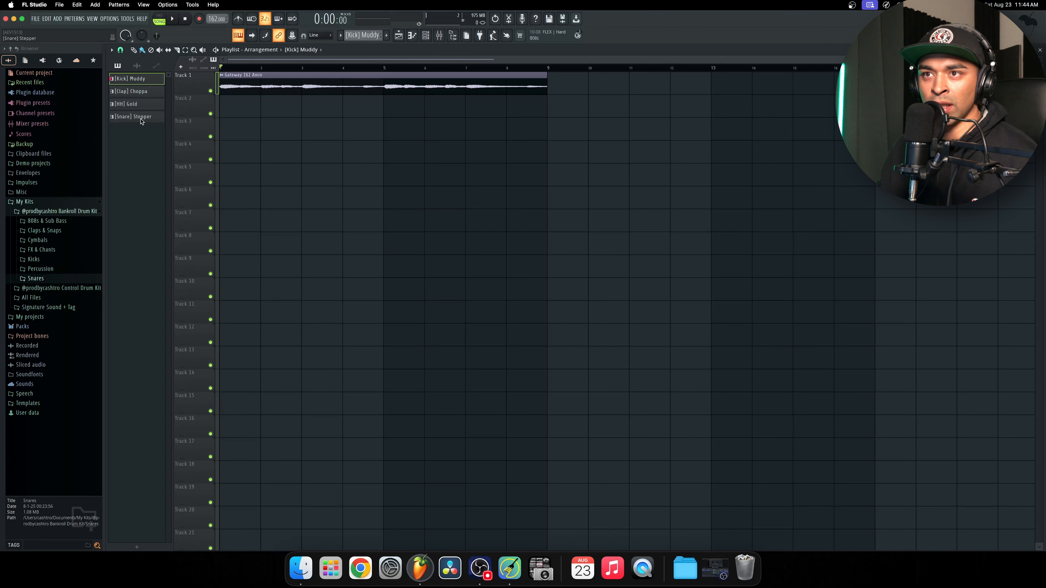
left_click(141, 118, "shift")
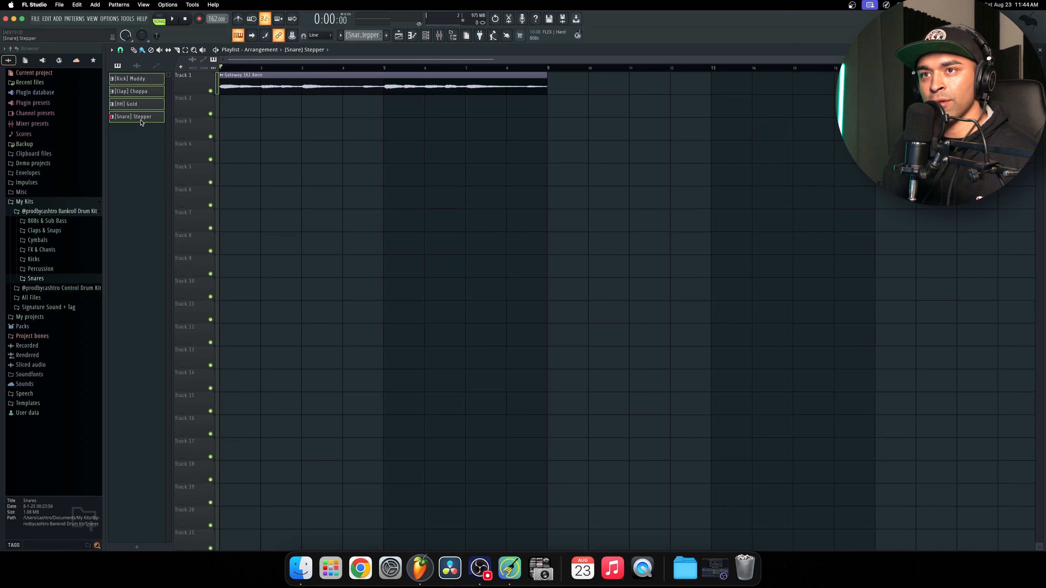
left_click_drag(132, 82, 233, 118)
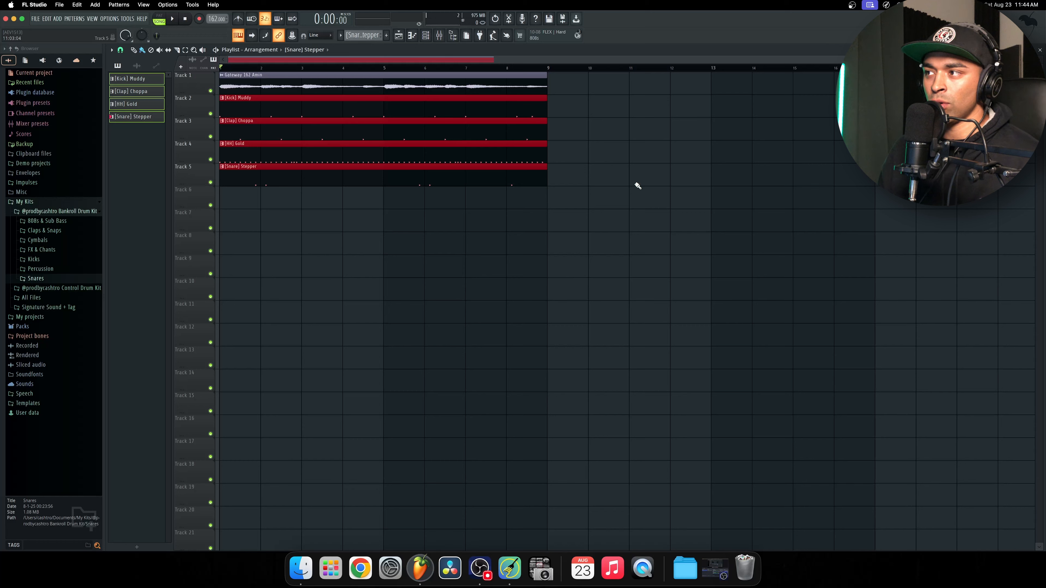